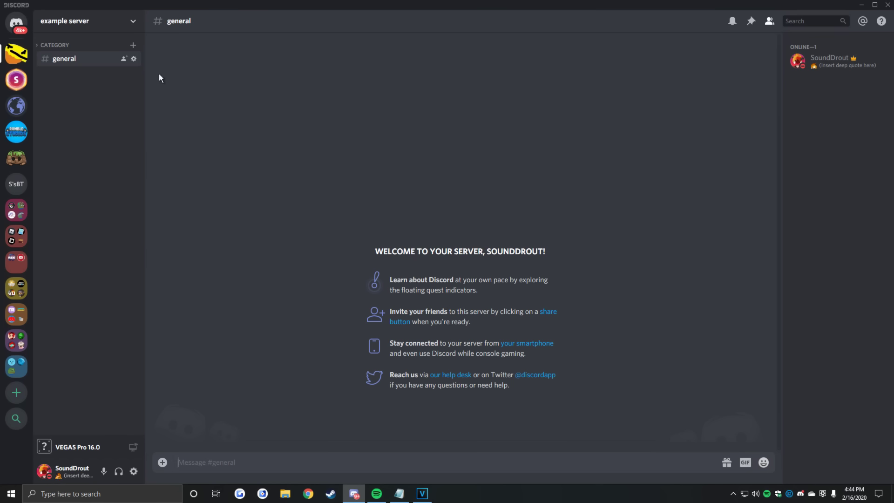
{"action": "left_click", "coordinate": [81, 21]}
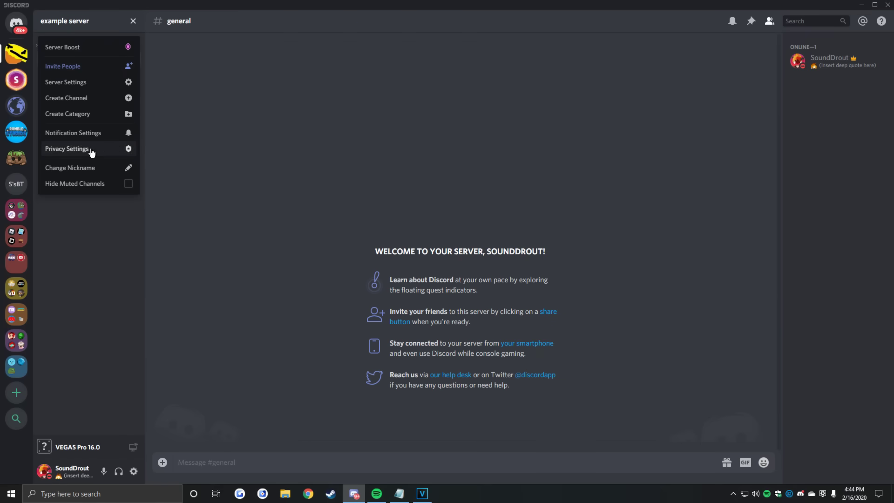
{"action": "left_click", "coordinate": [198, 152]}
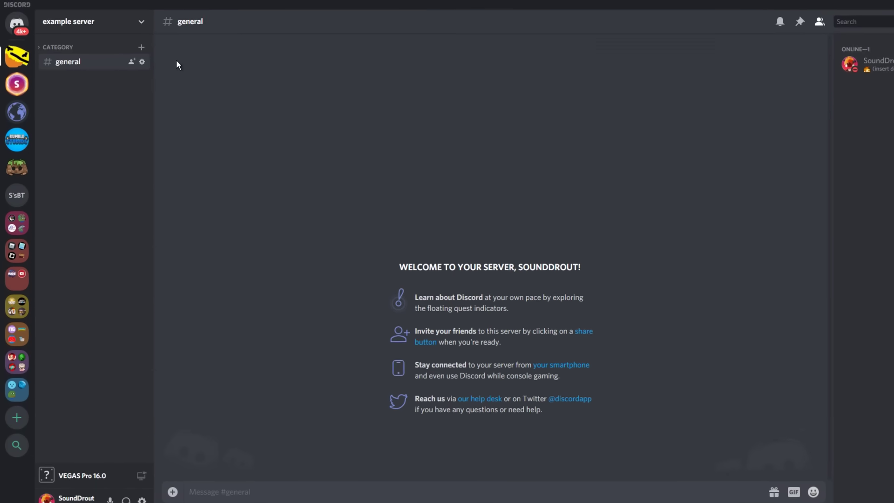
- Rename the server from "example server" to "Spaghetti Is Best" in its settings and leave the settings
{"action": "left_click", "coordinate": [117, 46]}
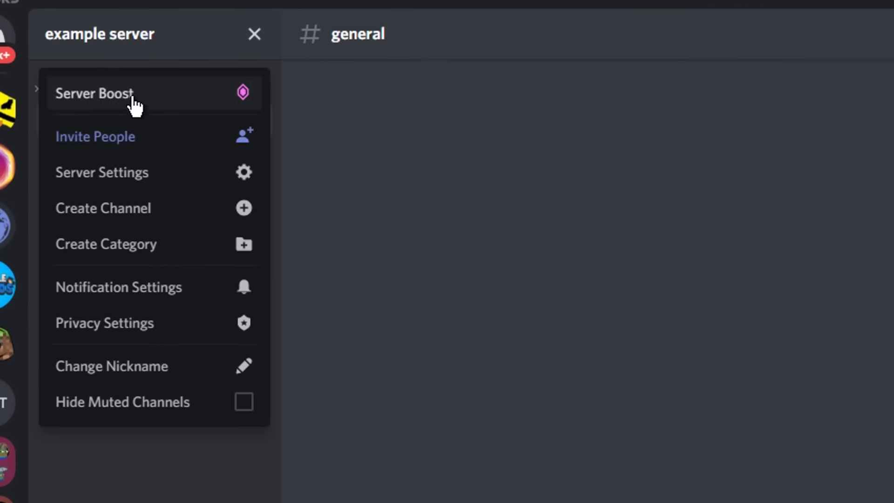
{"action": "left_click", "coordinate": [140, 160]}
{"action": "left_click_drag", "start_coordinate": [776, 149], "coordinate": [651, 142]}
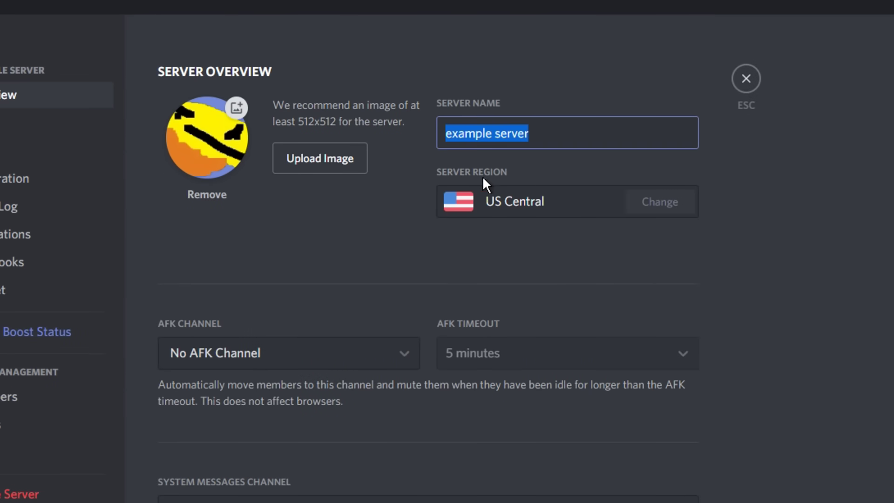
{"action": "key", "text": "BackSpace"}
{"action": "type", "text": "Spag"}
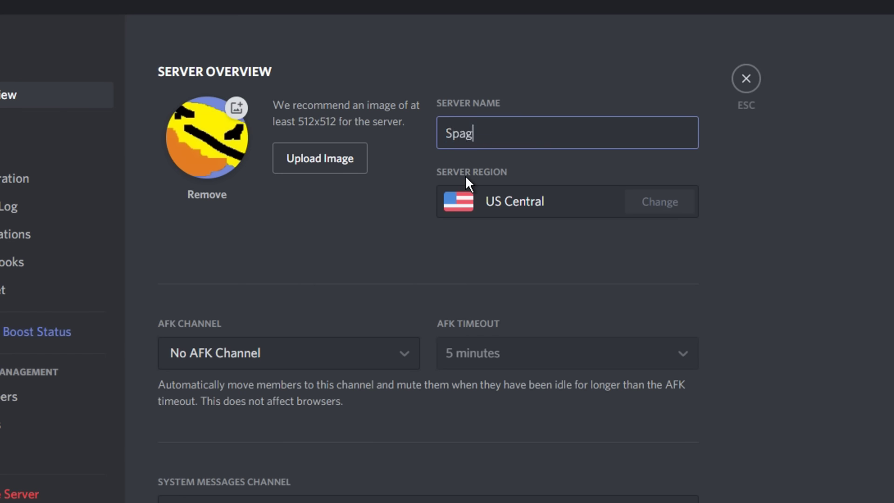
{"action": "type", "text": "hetti Is Best"}
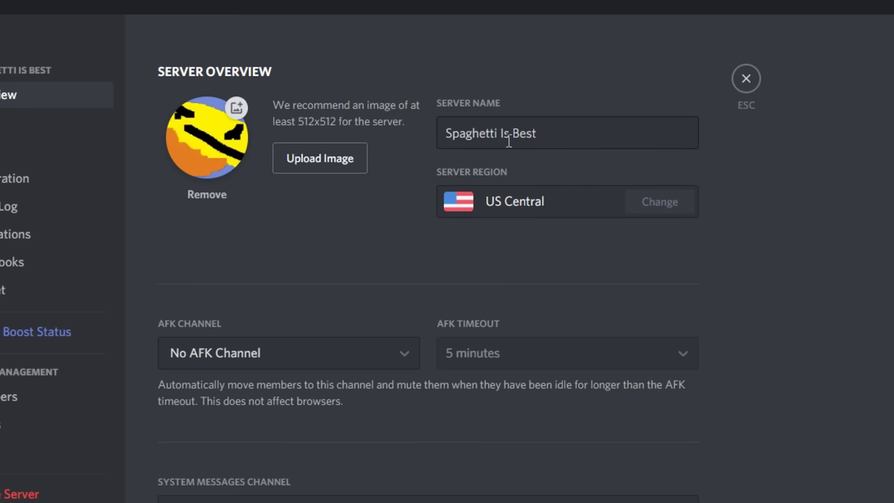
{"action": "left_click_drag", "start_coordinate": [536, 134], "coordinate": [478, 140]}
{"action": "left_click", "coordinate": [702, 146]}
{"action": "left_click", "coordinate": [747, 78]}
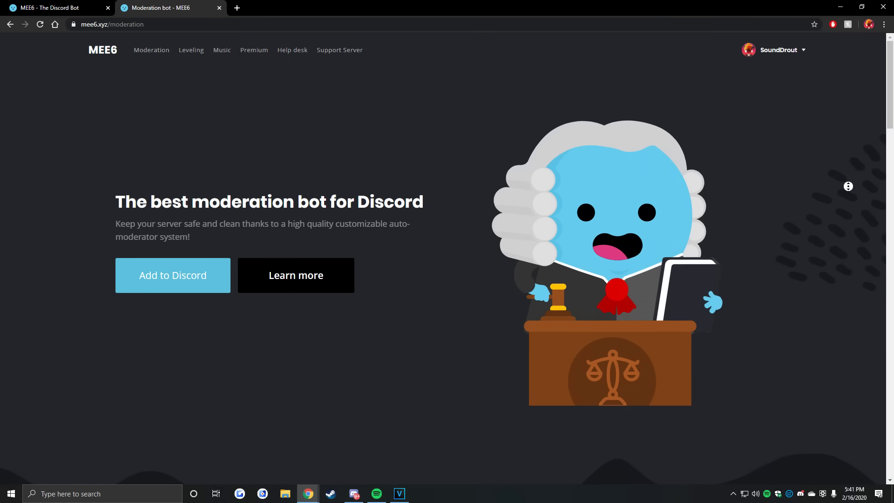
- Authorize the MEE6 bot from its website for the Spaghetti Is Best server with all requested permissions allowed
{"action": "middle_click", "coordinate": [848, 186]}
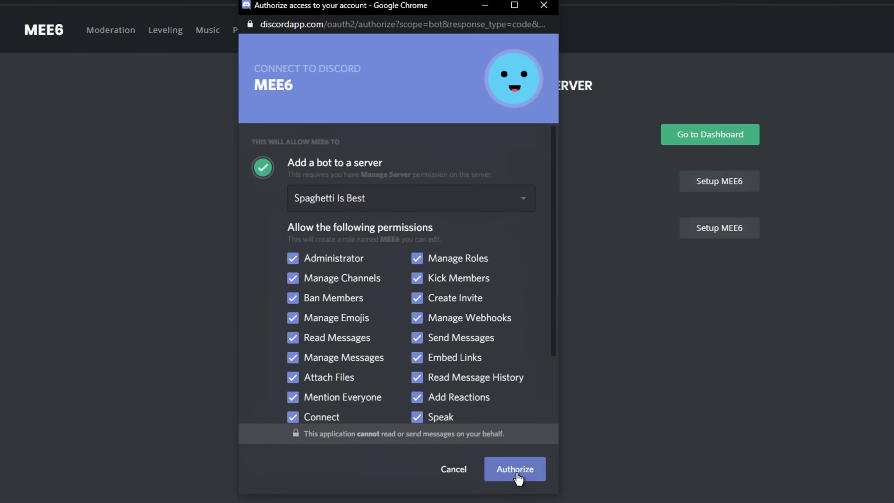
{"action": "left_click", "coordinate": [517, 474]}
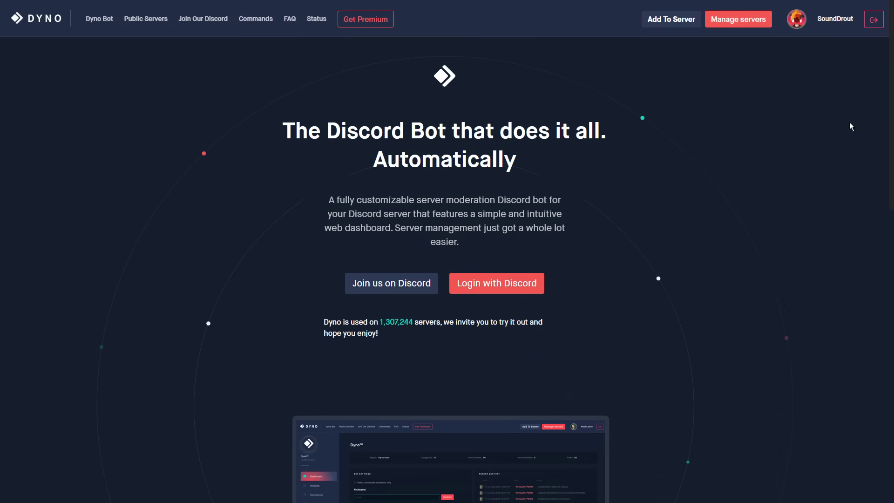
{"action": "middle_click", "coordinate": [849, 122]}
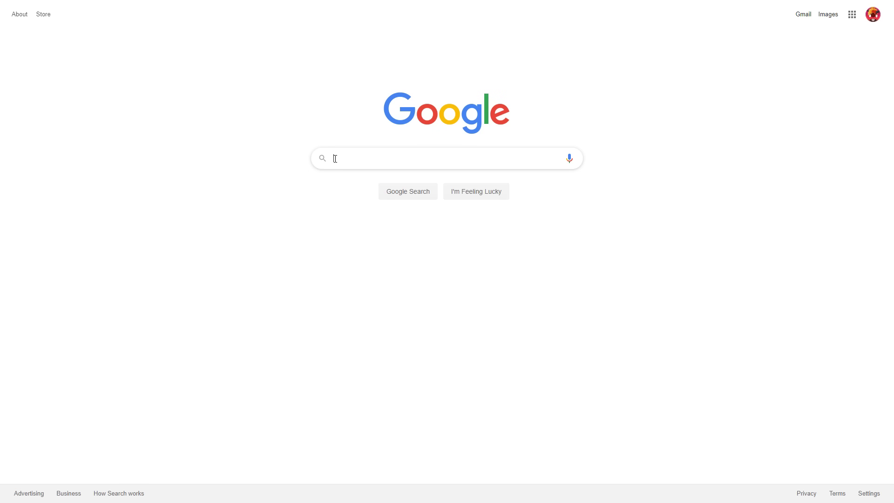
- Enter "how get goog" as a query in the Google search page
{"action": "left_click", "coordinate": [335, 158]}
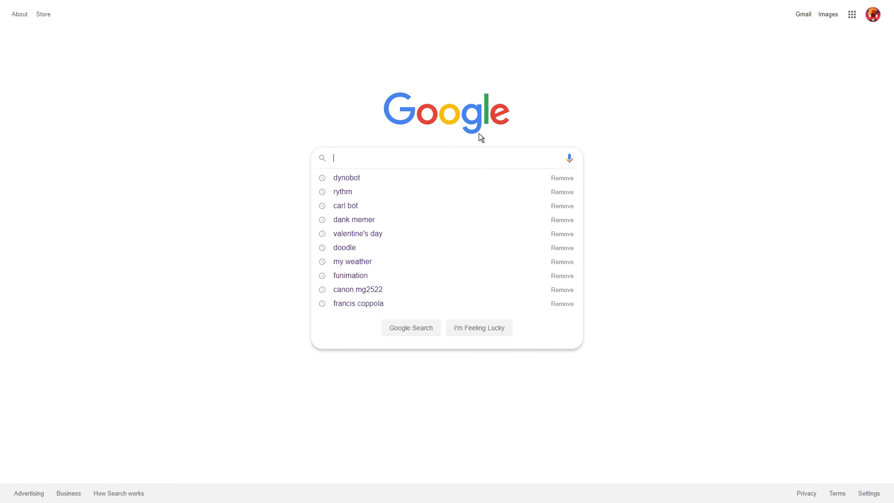
{"action": "type", "text": "how get "}
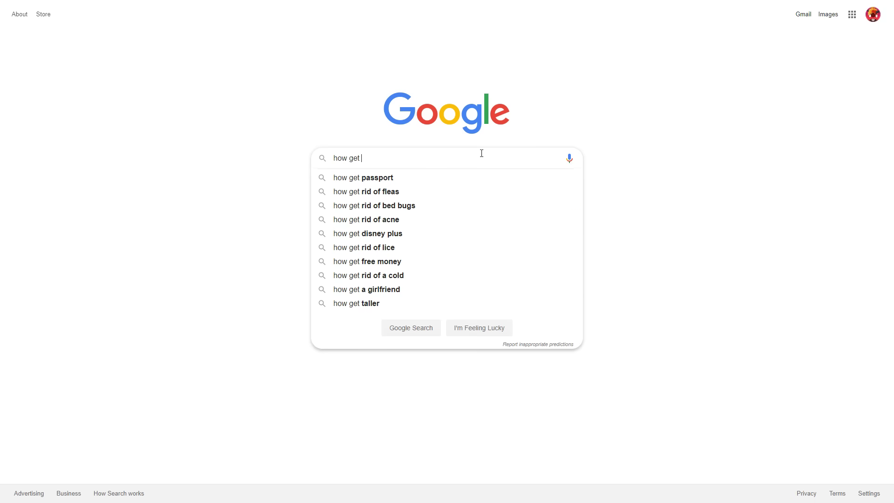
{"action": "type", "text": "goog"}
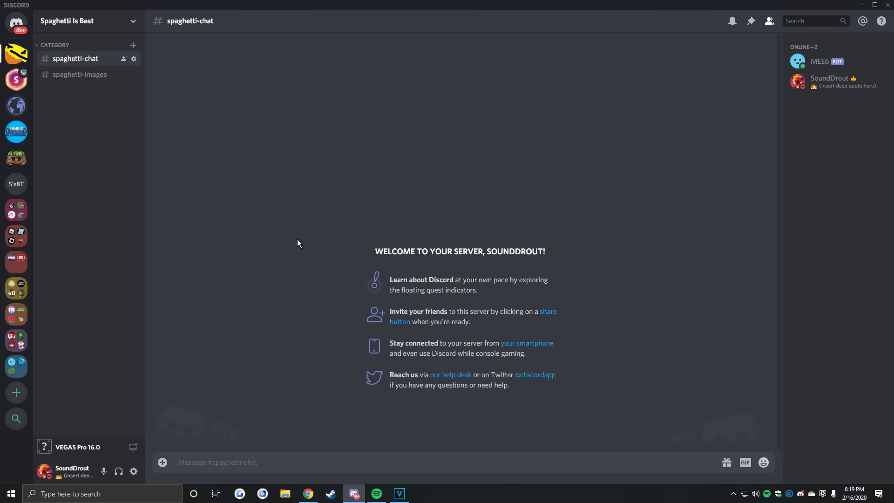
{"action": "left_click", "coordinate": [127, 26]}
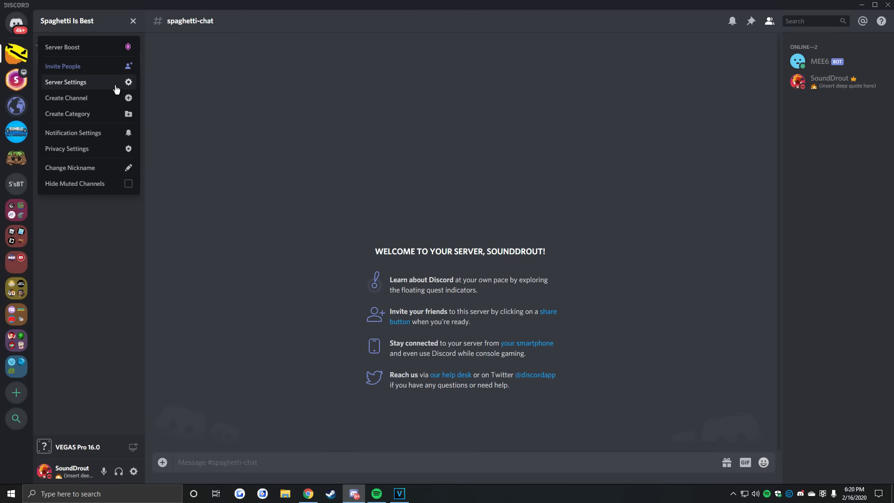
{"action": "left_click", "coordinate": [117, 84]}
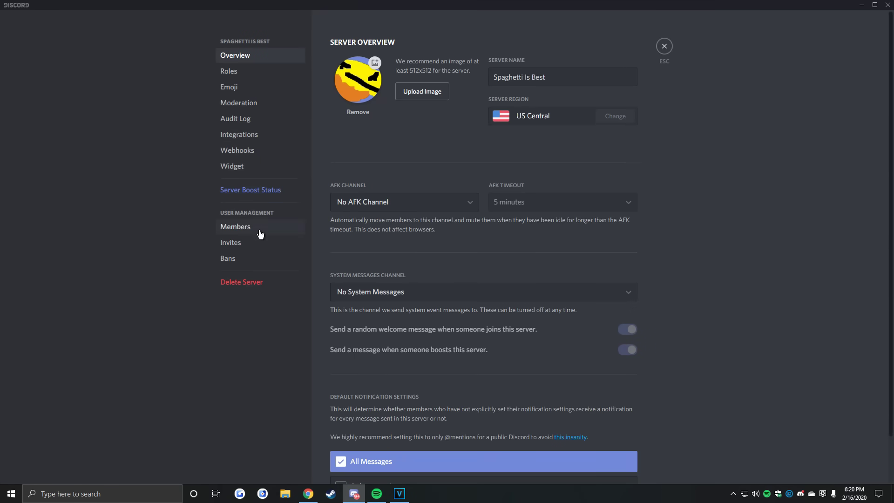
{"action": "left_click", "coordinate": [252, 73]}
{"action": "scroll", "coordinate": [558, 188], "scroll_direction": "down", "scroll_amount": 6}
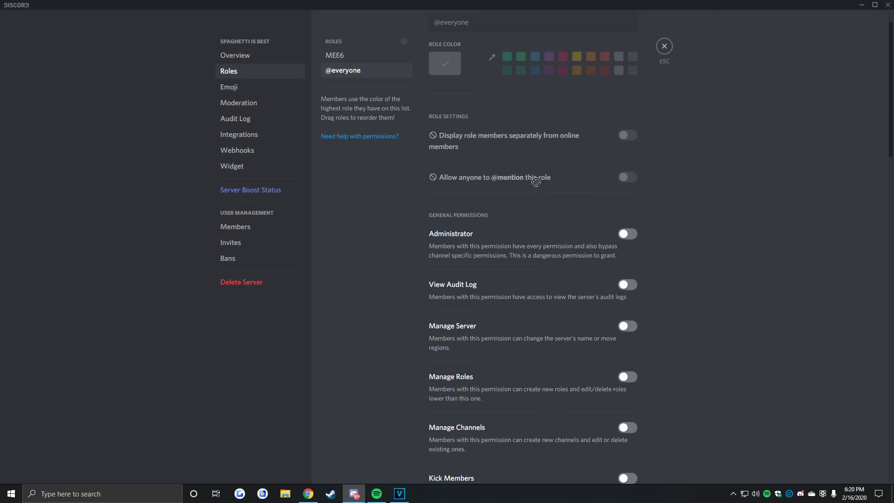
{"action": "scroll", "coordinate": [558, 189], "scroll_direction": "down", "scroll_amount": 6}
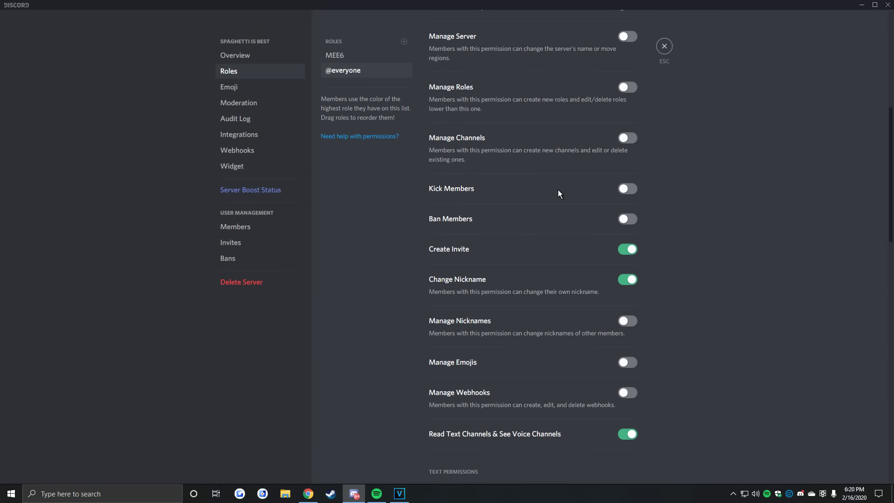
{"action": "scroll", "coordinate": [556, 201], "scroll_direction": "down", "scroll_amount": 7}
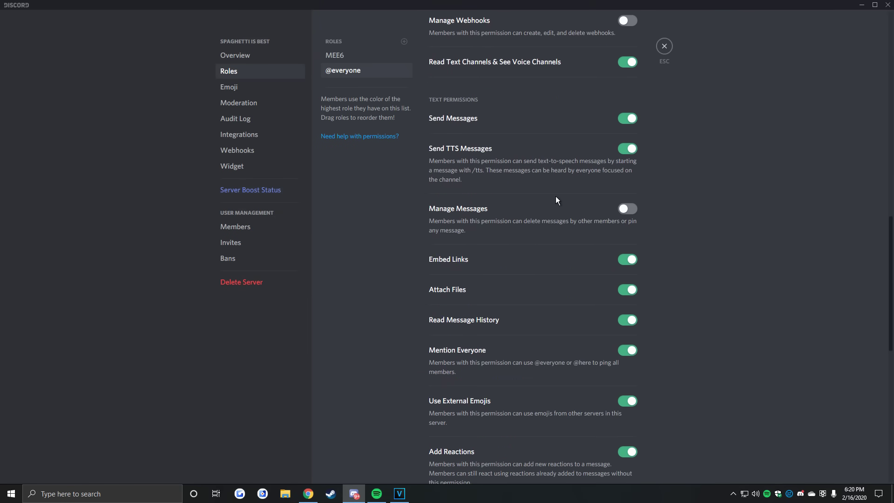
{"action": "scroll", "coordinate": [555, 201], "scroll_direction": "up", "scroll_amount": 7}
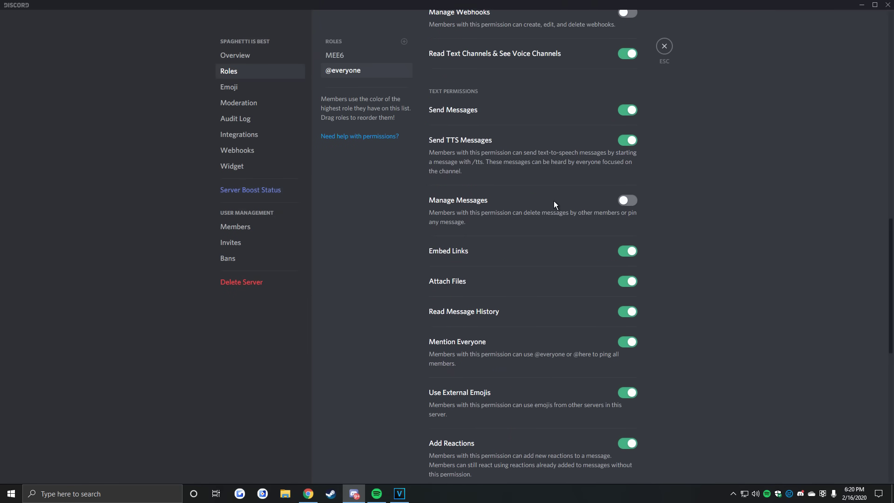
{"action": "scroll", "coordinate": [554, 209], "scroll_direction": "down", "scroll_amount": 5}
{"action": "scroll", "coordinate": [551, 223], "scroll_direction": "down", "scroll_amount": 4}
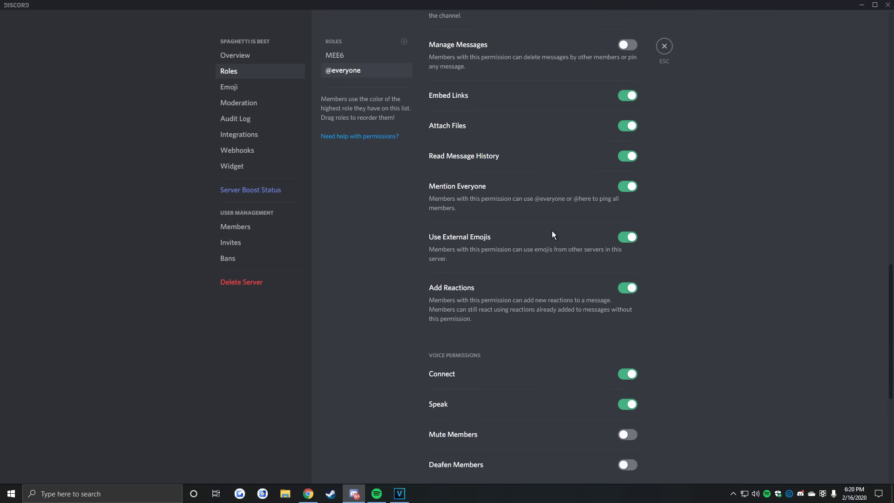
{"action": "scroll", "coordinate": [558, 272], "scroll_direction": "up", "scroll_amount": 3}
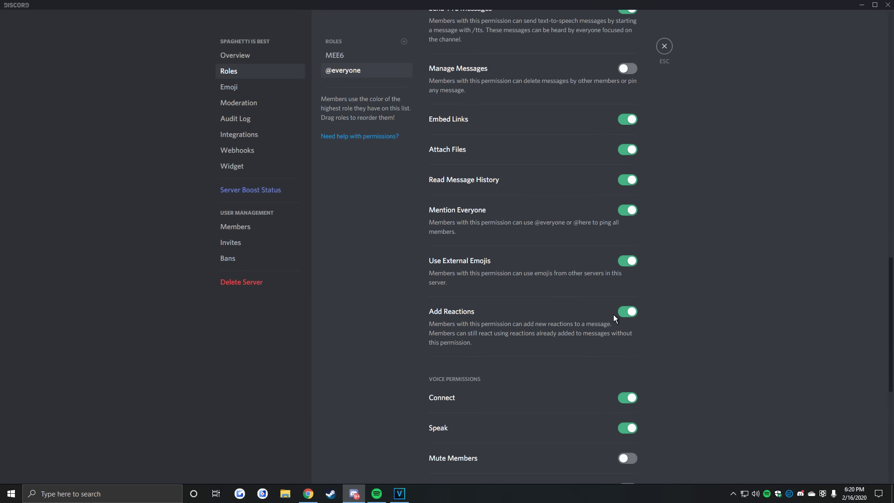
{"action": "scroll", "coordinate": [615, 313], "scroll_direction": "up", "scroll_amount": 3}
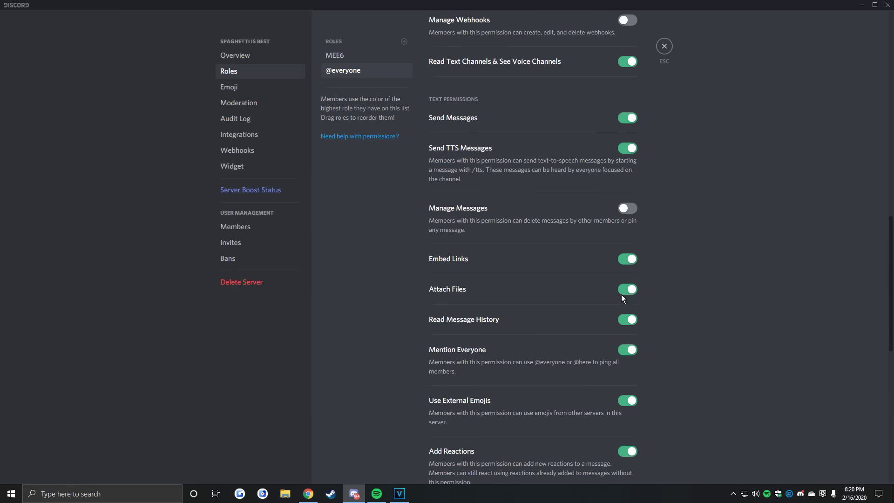
{"action": "left_click", "coordinate": [622, 295]}
{"action": "scroll", "coordinate": [623, 335], "scroll_direction": "down", "scroll_amount": 2}
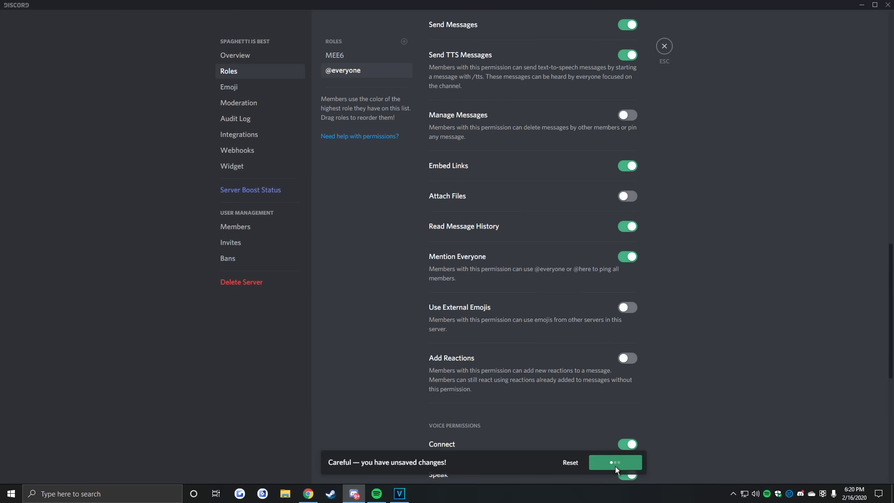
{"action": "left_click", "coordinate": [666, 48]}
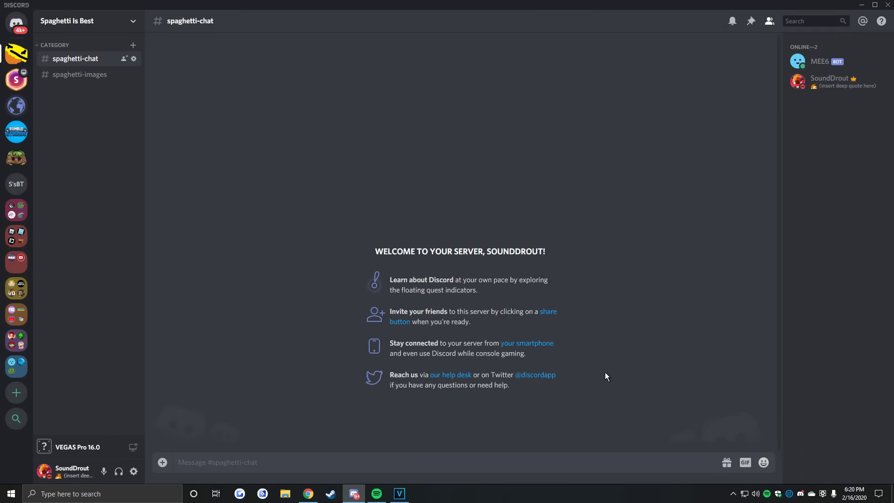
- Create a server role named Mod, give it the light blue colour, and save the role
{"action": "left_click", "coordinate": [817, 69]}
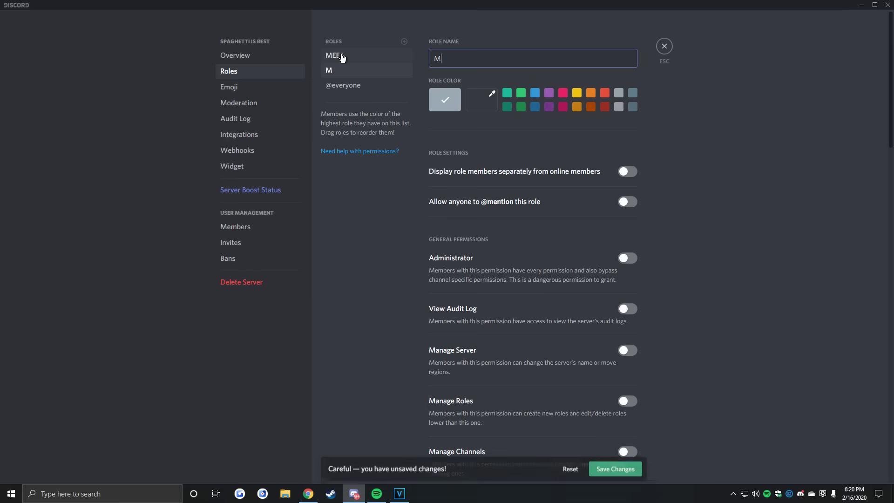
{"action": "type", "text": "od"}
{"action": "left_click", "coordinate": [535, 99]}
{"action": "scroll", "coordinate": [590, 312], "scroll_direction": "down", "scroll_amount": 2}
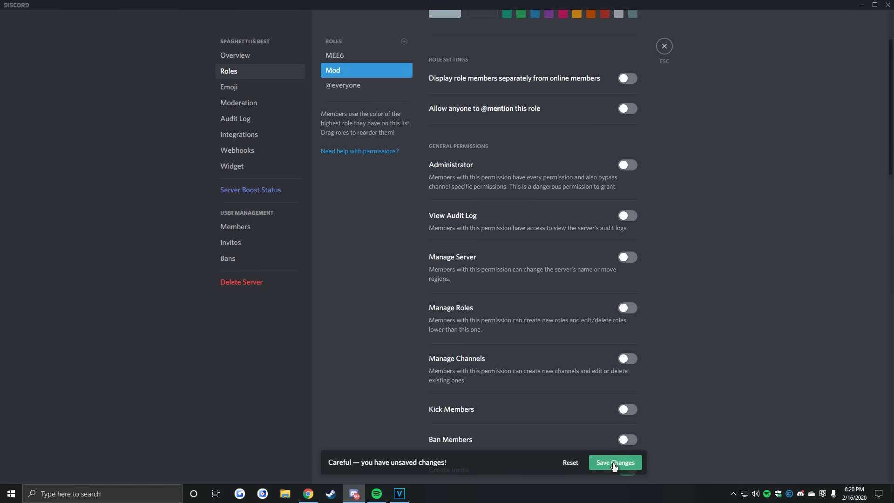
{"action": "left_click", "coordinate": [614, 463]}
- Enable the Manage Roles and Manage Channels permissions for the Mod role and leave the server settings
{"action": "scroll", "coordinate": [605, 252], "scroll_direction": "down", "scroll_amount": 1}
{"action": "scroll", "coordinate": [604, 252], "scroll_direction": "down", "scroll_amount": 1}
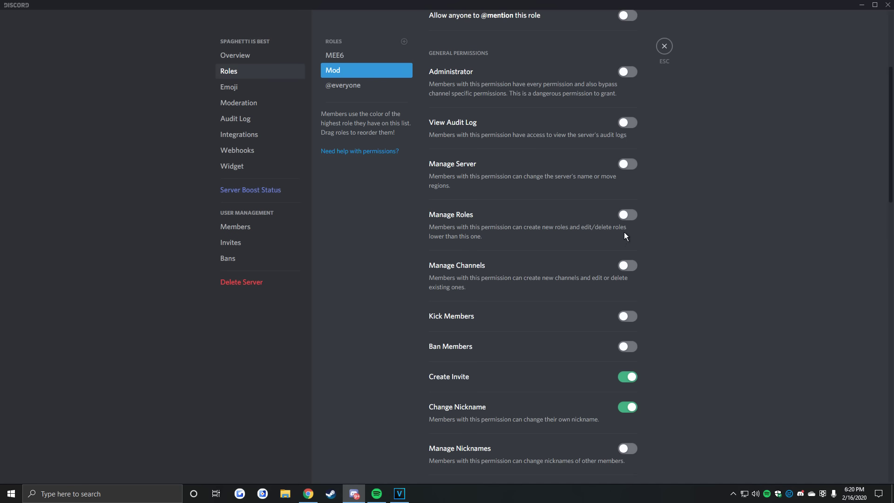
{"action": "left_click", "coordinate": [628, 214]}
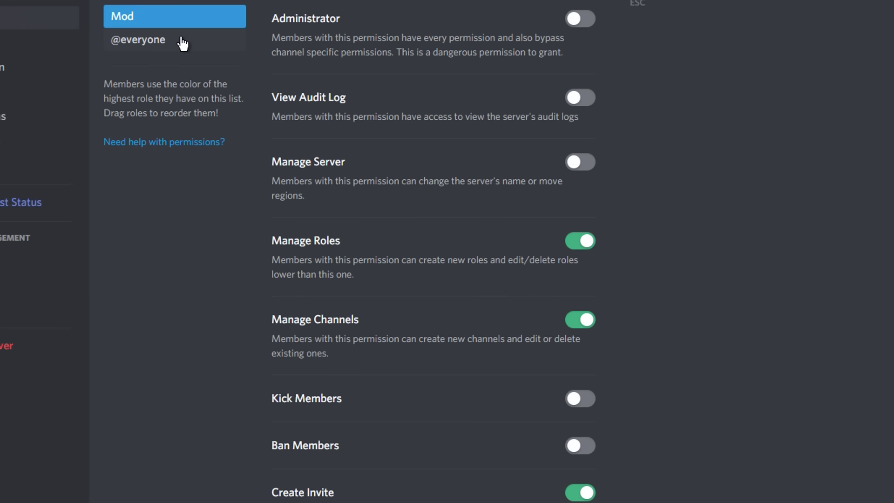
{"action": "left_click", "coordinate": [653, 16]}
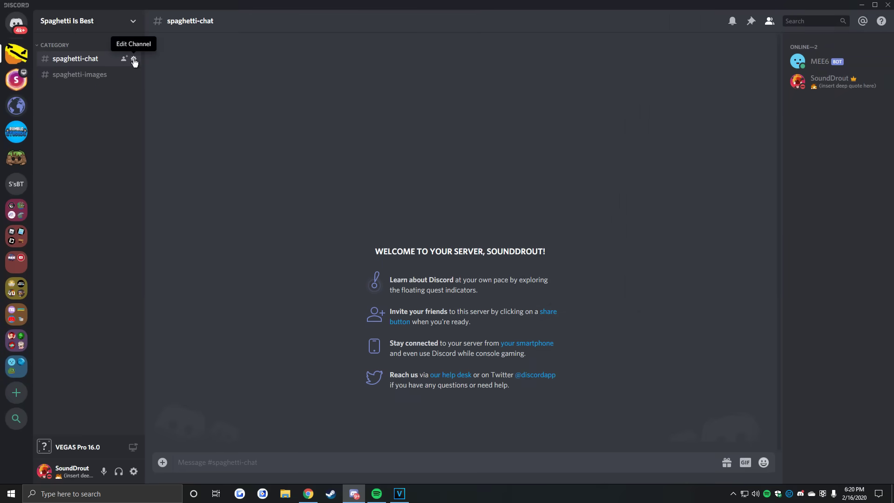
- Add the Mod role to the spaghetti-chat channel's permissions and allow it Read Messages and Send Messages
{"action": "left_click", "coordinate": [134, 61]}
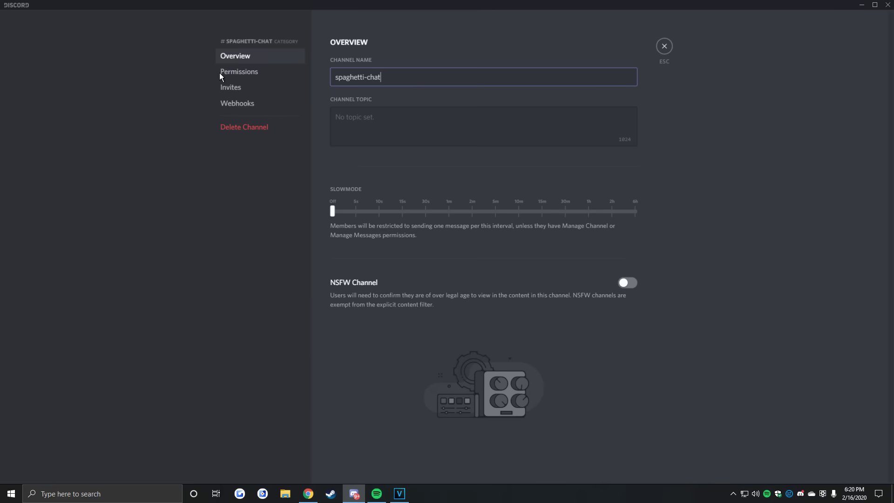
{"action": "left_click", "coordinate": [256, 74]}
{"action": "left_click", "coordinate": [405, 72]}
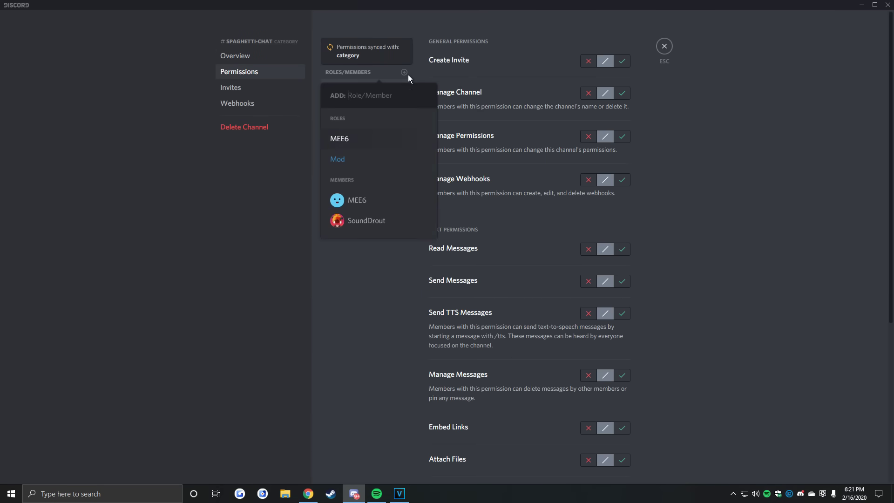
{"action": "left_click", "coordinate": [385, 164]}
{"action": "scroll", "coordinate": [588, 229], "scroll_direction": "down", "scroll_amount": 2}
{"action": "left_click", "coordinate": [627, 157]}
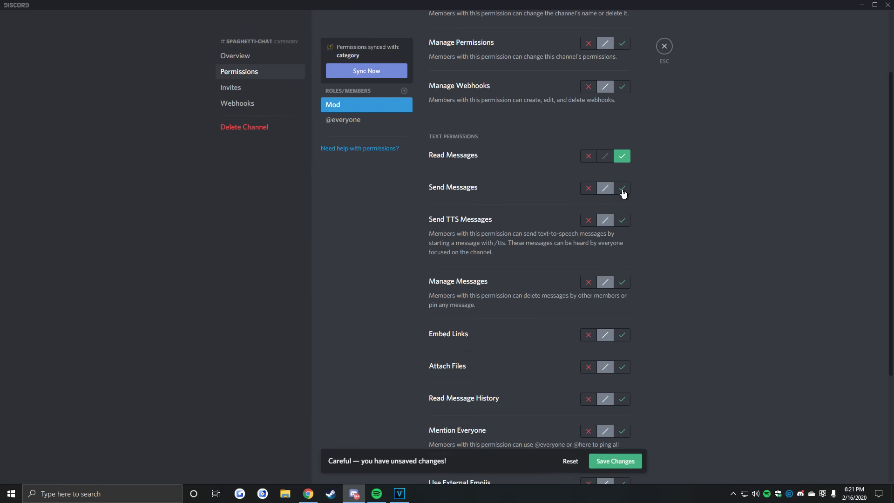
{"action": "left_click", "coordinate": [622, 189]}
{"action": "left_click", "coordinate": [373, 120]}
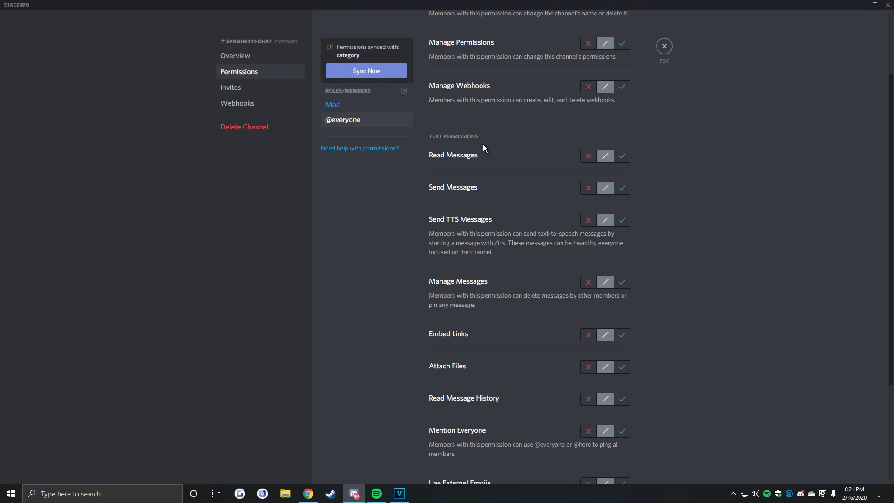
{"action": "left_click", "coordinate": [587, 157]}
{"action": "left_click", "coordinate": [621, 465]}
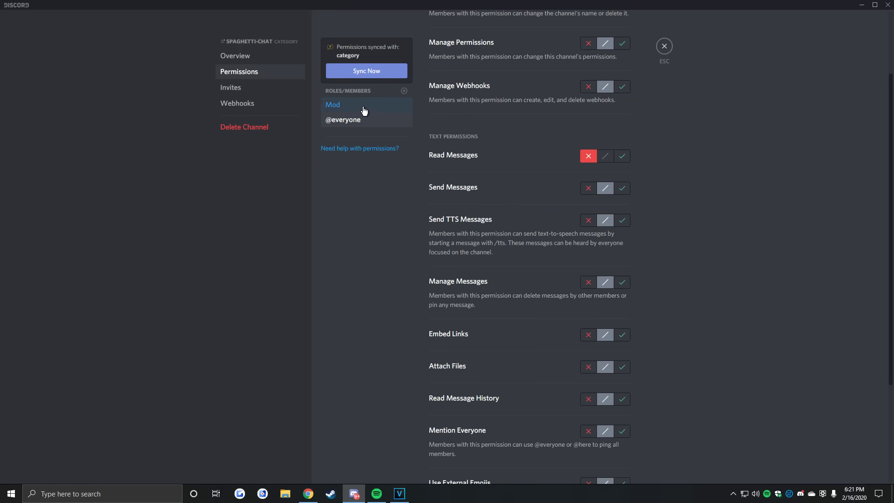
{"action": "left_click", "coordinate": [379, 106]}
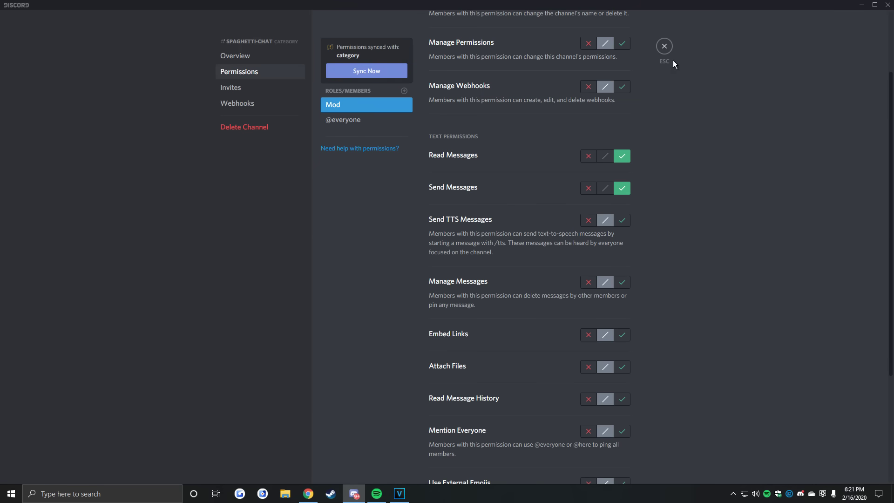
- Leave the channel settings and look through the general chat and channel list of the Sound's World server
{"action": "left_click", "coordinate": [664, 46]}
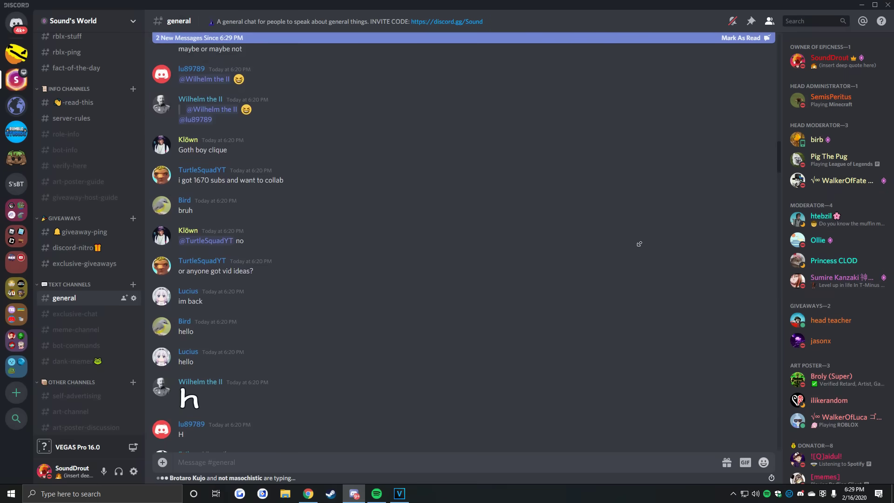
{"action": "scroll", "coordinate": [639, 244], "scroll_direction": "down", "scroll_amount": 20}
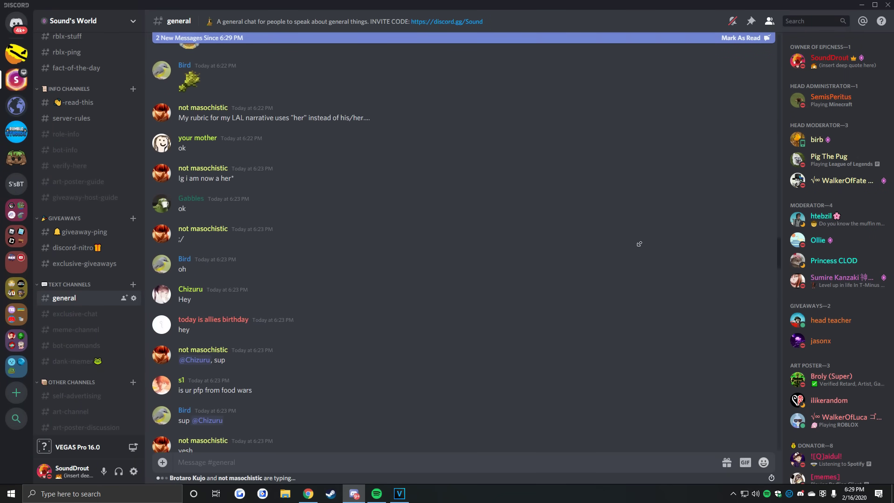
{"action": "scroll", "coordinate": [639, 244], "scroll_direction": "down", "scroll_amount": 20}
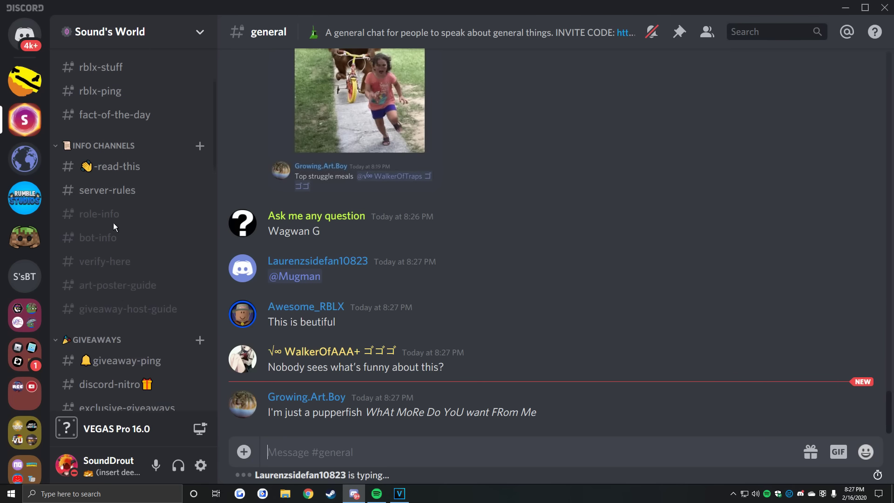
{"action": "scroll", "coordinate": [118, 217], "scroll_direction": "down", "scroll_amount": 2}
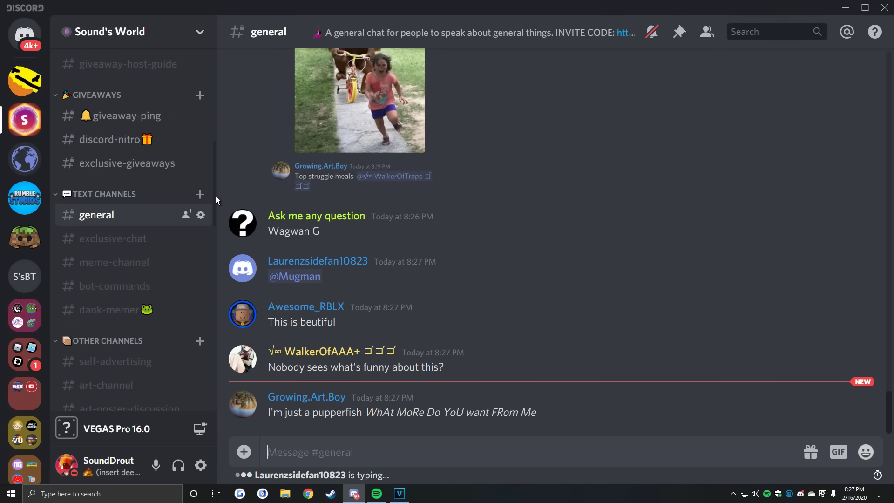
{"action": "left_click_drag", "start_coordinate": [216, 196], "coordinate": [233, 113]}
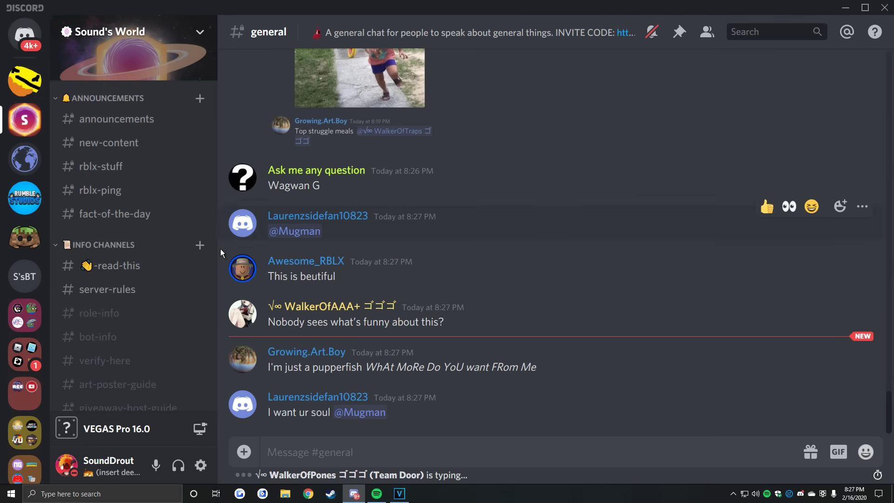
- Read through the server-rules and role-info channels as examples of information channels
{"action": "left_click", "coordinate": [136, 290]}
{"action": "scroll", "coordinate": [481, 233], "scroll_direction": "down", "scroll_amount": 10}
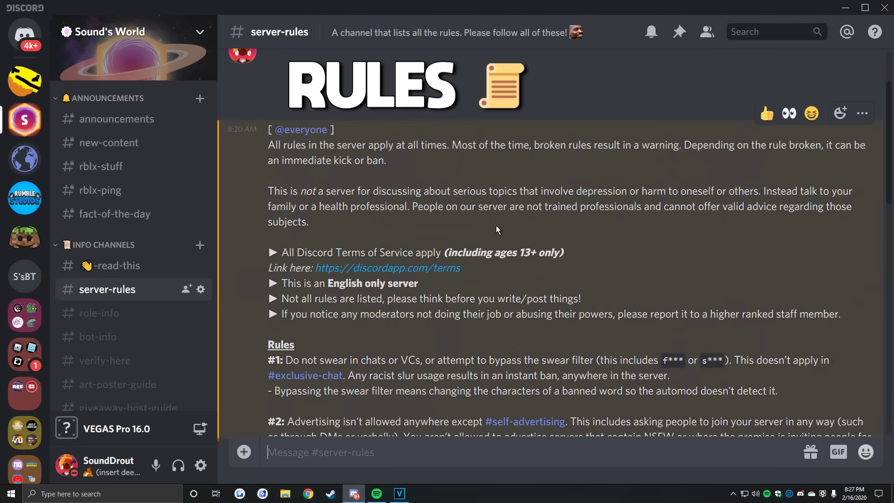
{"action": "scroll", "coordinate": [706, 231], "scroll_direction": "down", "scroll_amount": 5}
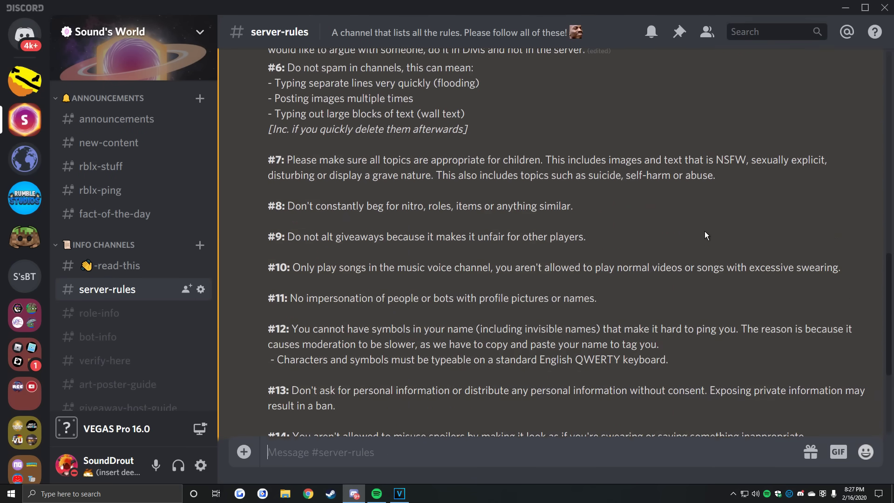
{"action": "left_click", "coordinate": [144, 313]}
{"action": "scroll", "coordinate": [601, 205], "scroll_direction": "down", "scroll_amount": 10}
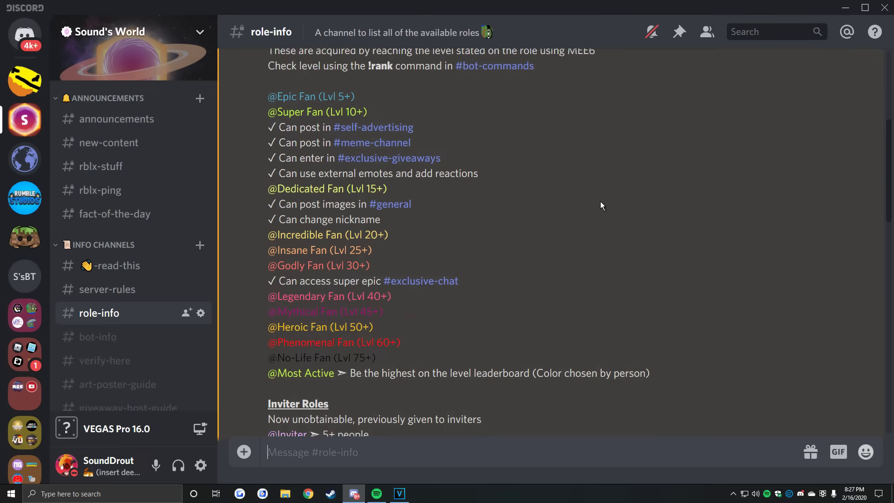
- Read the list of bots and their prefixes in the bot-info channel
{"action": "left_click", "coordinate": [157, 336]}
{"action": "scroll", "coordinate": [614, 222], "scroll_direction": "up", "scroll_amount": 2}
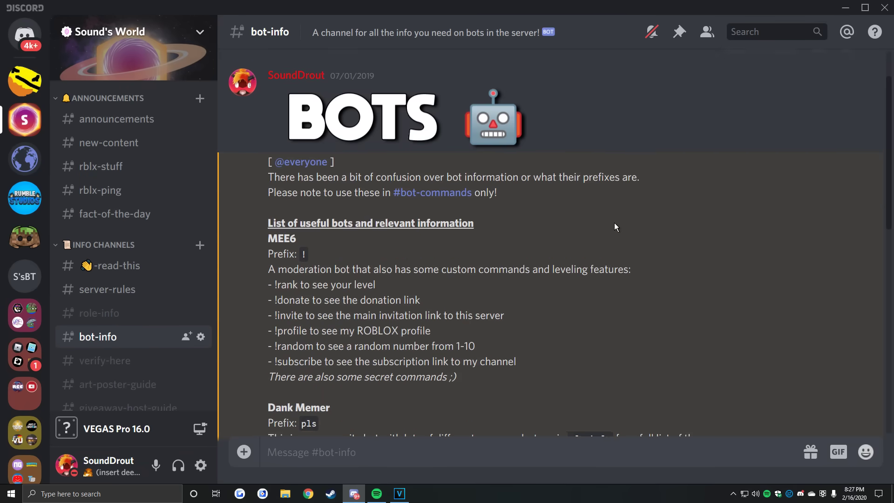
{"action": "scroll", "coordinate": [605, 233], "scroll_direction": "down", "scroll_amount": 9}
{"action": "scroll", "coordinate": [393, 291], "scroll_direction": "down", "scroll_amount": 3}
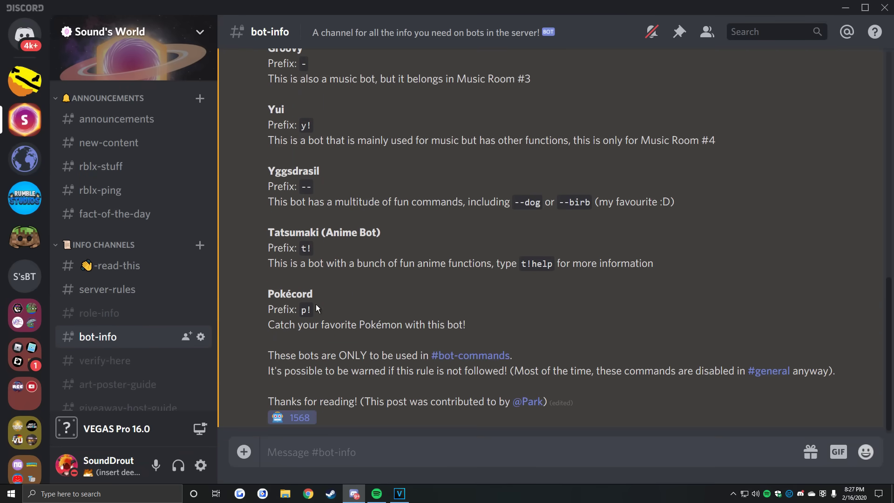
- Browse the older posts in the announcements channel
{"action": "left_click", "coordinate": [106, 119]}
{"action": "scroll", "coordinate": [604, 213], "scroll_direction": "up", "scroll_amount": 15}
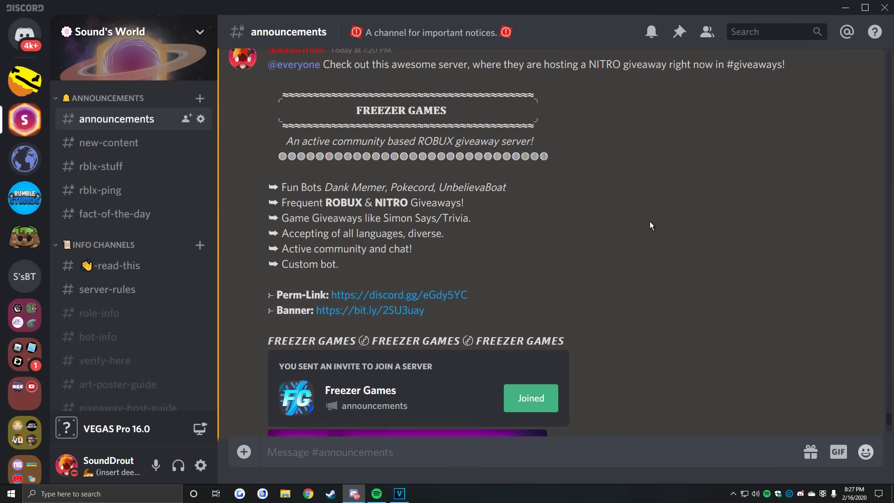
{"action": "scroll", "coordinate": [689, 232], "scroll_direction": "up", "scroll_amount": 6}
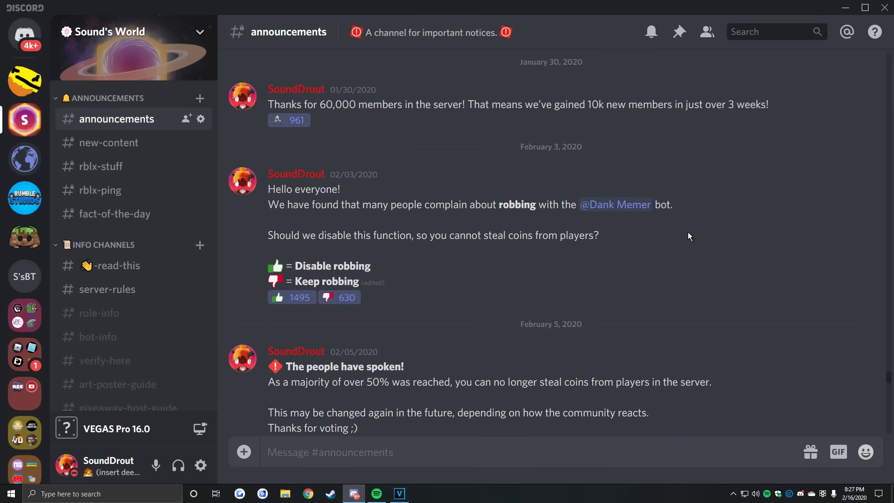
{"action": "scroll", "coordinate": [149, 237], "scroll_direction": "down", "scroll_amount": 6}
- Examine the staff, voice and music channel categories in the Sound's World channel list
{"action": "scroll", "coordinate": [145, 242], "scroll_direction": "down", "scroll_amount": 10}
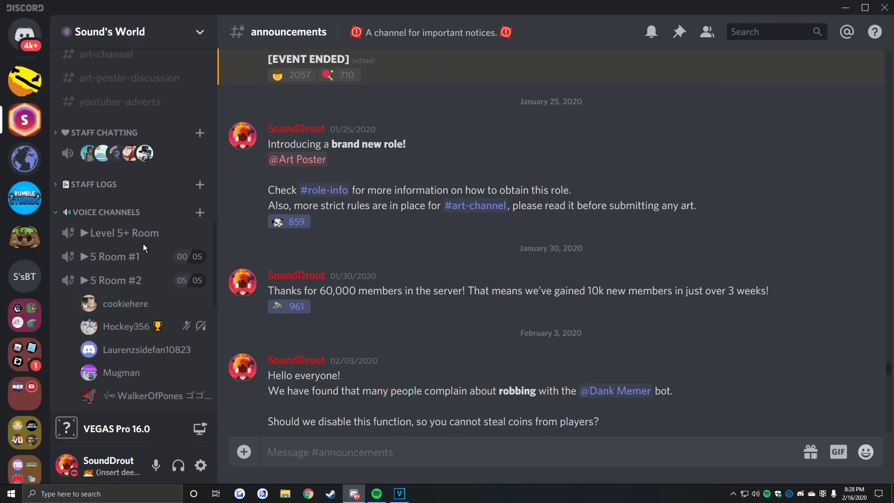
{"action": "scroll", "coordinate": [134, 246], "scroll_direction": "up", "scroll_amount": 3}
{"action": "scroll", "coordinate": [97, 120], "scroll_direction": "up", "scroll_amount": 4}
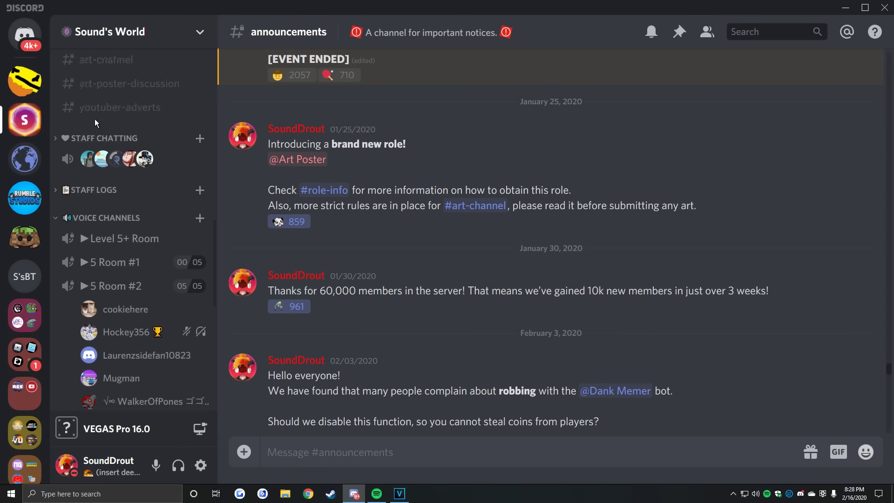
{"action": "scroll", "coordinate": [158, 202], "scroll_direction": "up", "scroll_amount": 4}
{"action": "scroll", "coordinate": [155, 215], "scroll_direction": "down", "scroll_amount": 8}
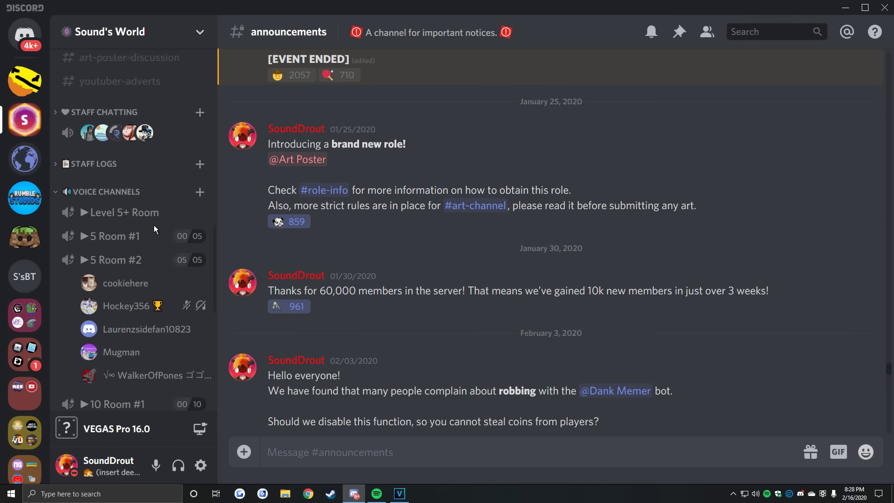
{"action": "scroll", "coordinate": [213, 280], "scroll_direction": "down", "scroll_amount": 6}
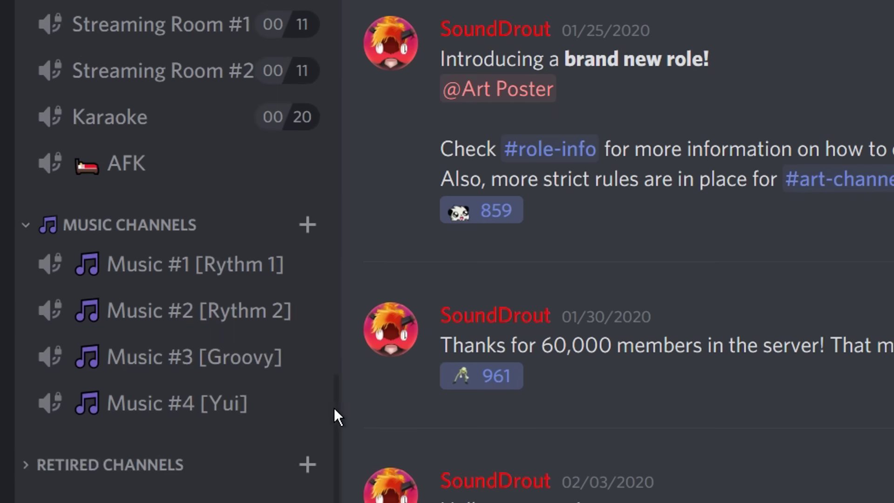
{"action": "left_click_drag", "start_coordinate": [334, 408], "coordinate": [364, 349]}
{"action": "scroll", "coordinate": [196, 466], "scroll_direction": "down", "scroll_amount": 3}
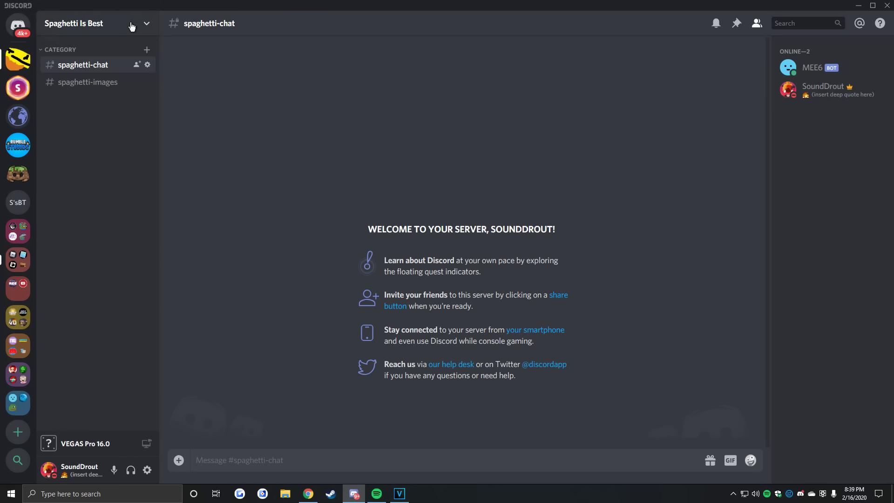
- Switch from Spaghetti Is Best to Sound's World and look over its channel list and banner
{"action": "left_click", "coordinate": [18, 87]}
{"action": "scroll", "coordinate": [96, 228], "scroll_direction": "down", "scroll_amount": 5}
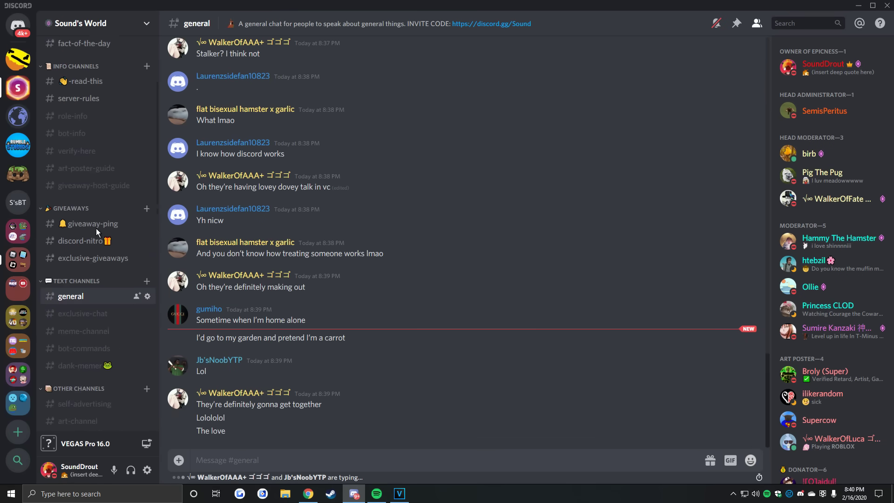
{"action": "scroll", "coordinate": [113, 148], "scroll_direction": "up", "scroll_amount": 5}
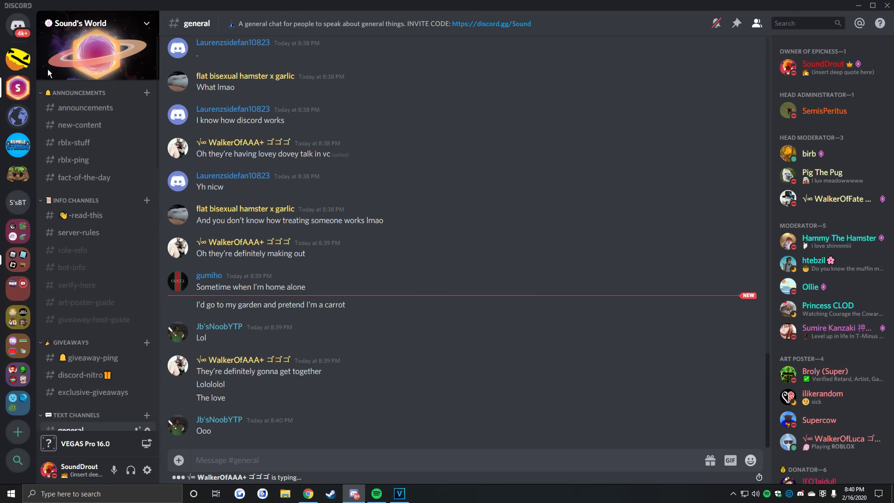
- Set spaghetti.jpg as the server icon of Spaghetti Is Best, save the change, and leave the server settings
{"action": "left_click", "coordinate": [17, 59]}
{"action": "left_click", "coordinate": [131, 22]}
{"action": "left_click", "coordinate": [120, 89]}
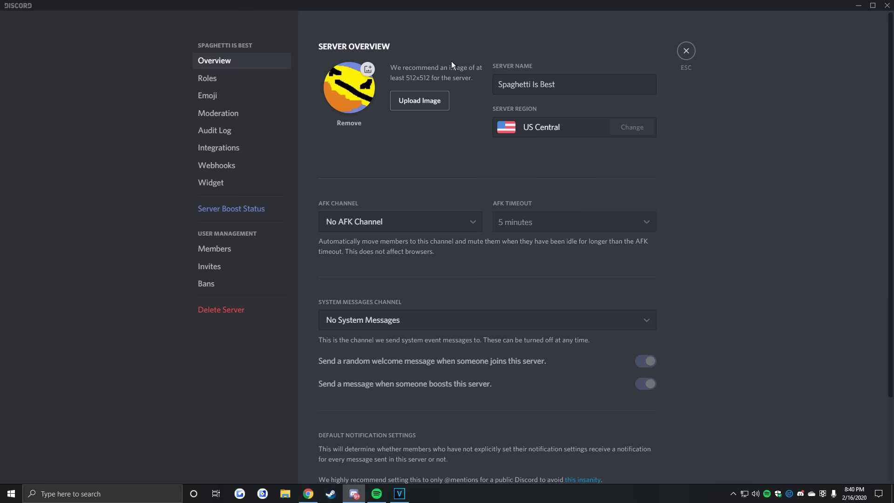
{"action": "left_click", "coordinate": [369, 97]}
{"action": "type", "text": "spag"}
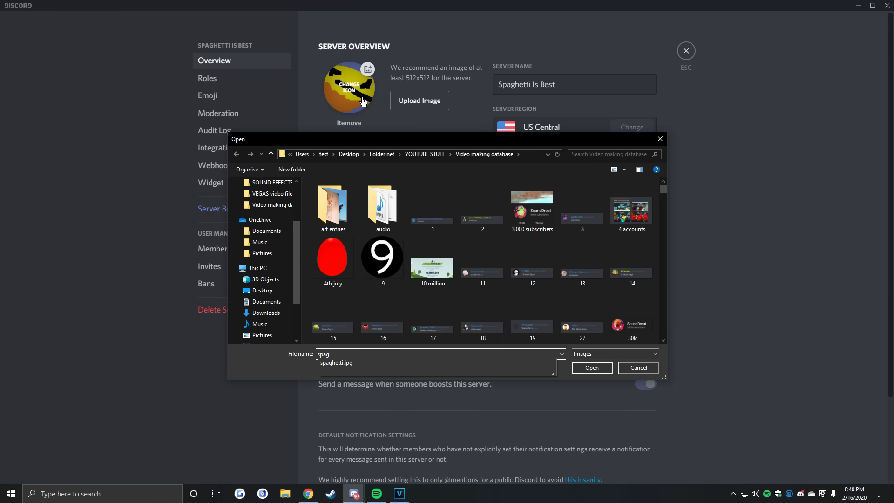
{"action": "key", "text": "Down"}
{"action": "key", "text": "Return"}
{"action": "left_click", "coordinate": [637, 462]}
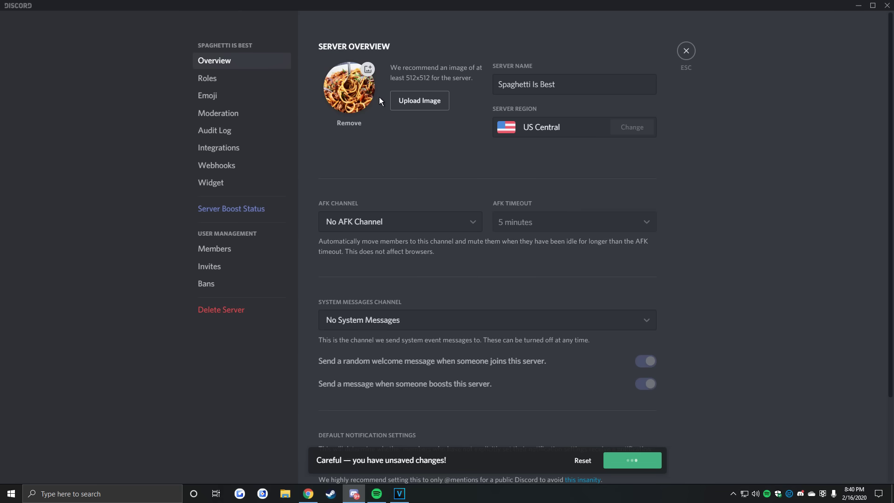
{"action": "left_click", "coordinate": [679, 51]}
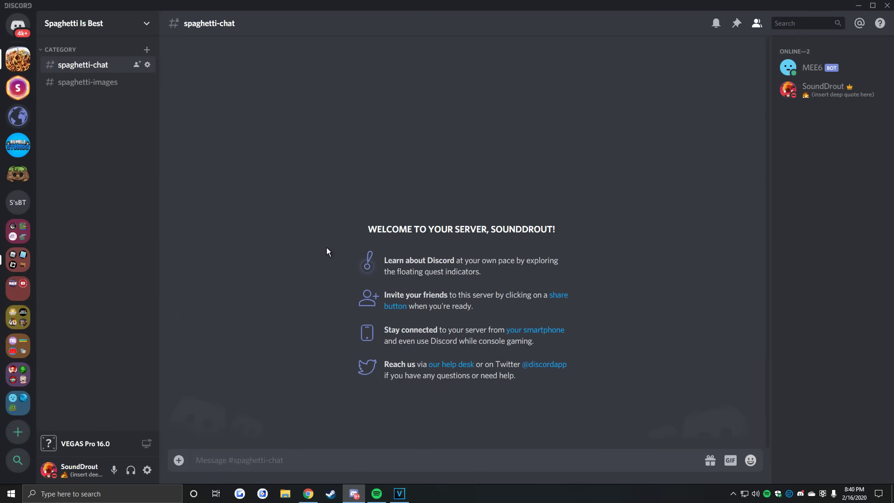
- View the boost level perks of the Sound's World server and close the boost page
{"action": "left_click", "coordinate": [17, 87]}
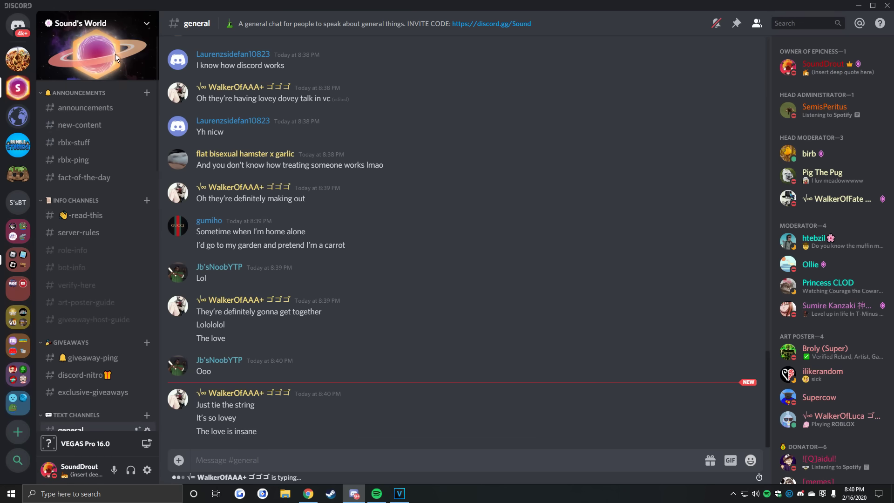
{"action": "left_click", "coordinate": [113, 29]}
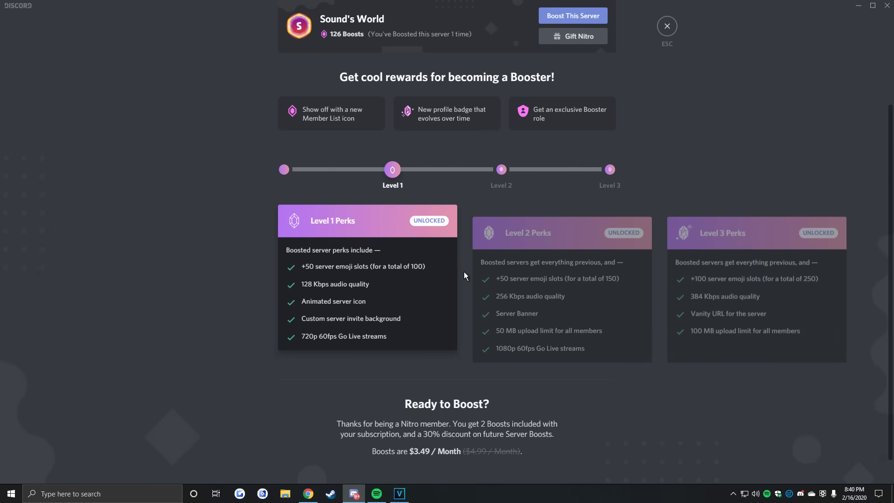
{"action": "left_click", "coordinate": [667, 26]}
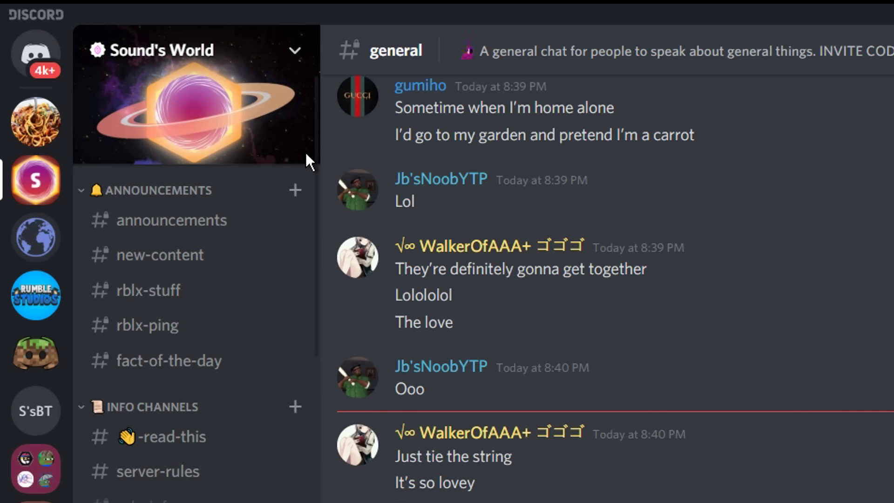
- Reopen the Server Boost page of Sound's World, examine the custom server invite background perk, and close the page
{"action": "left_click", "coordinate": [187, 50]}
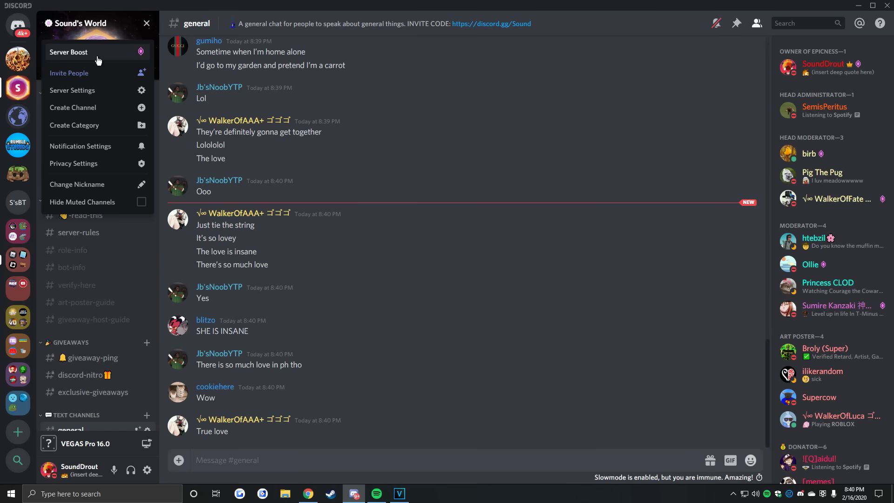
{"action": "left_click", "coordinate": [97, 52]}
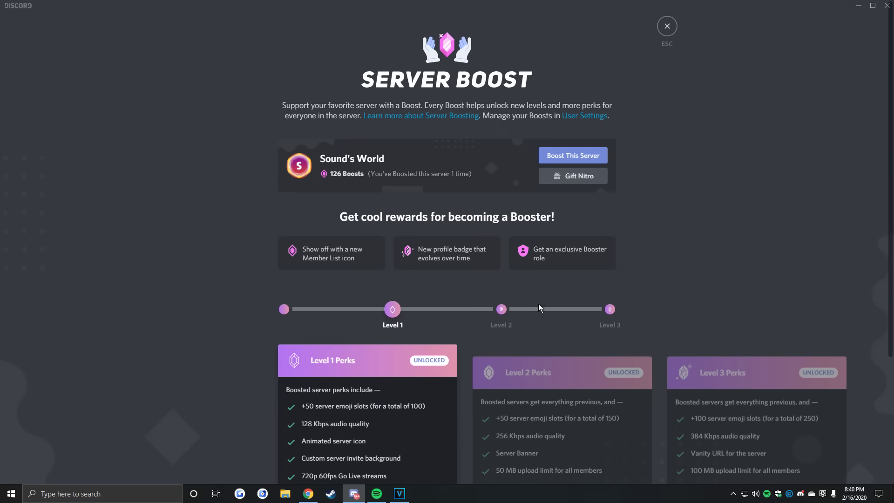
{"action": "scroll", "coordinate": [539, 303], "scroll_direction": "down", "scroll_amount": 3}
{"action": "scroll", "coordinate": [412, 315], "scroll_direction": "down", "scroll_amount": 1}
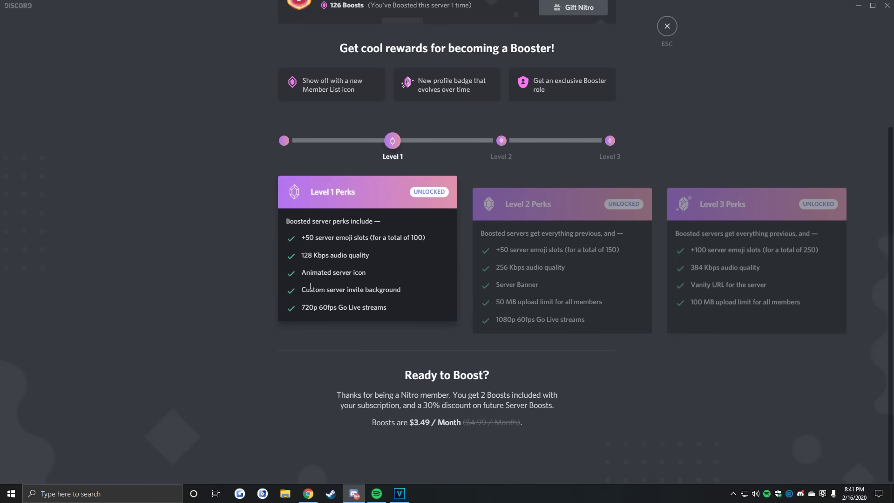
{"action": "left_click_drag", "start_coordinate": [325, 287], "coordinate": [429, 294]}
{"action": "left_click", "coordinate": [589, 91]}
{"action": "left_click", "coordinate": [667, 27]}
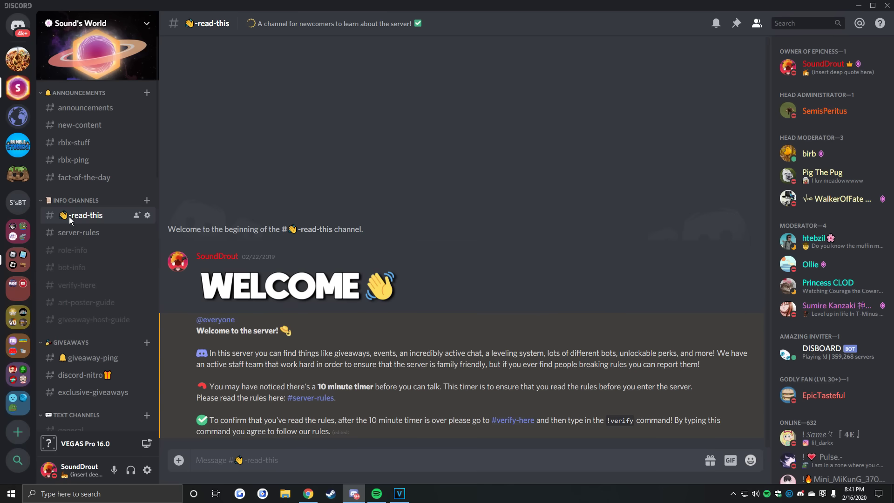
- Look at the discord-nitro giveaway channel and view the full topic of the general channel
{"action": "scroll", "coordinate": [70, 220], "scroll_direction": "down", "scroll_amount": 2}
{"action": "left_click", "coordinate": [89, 285]}
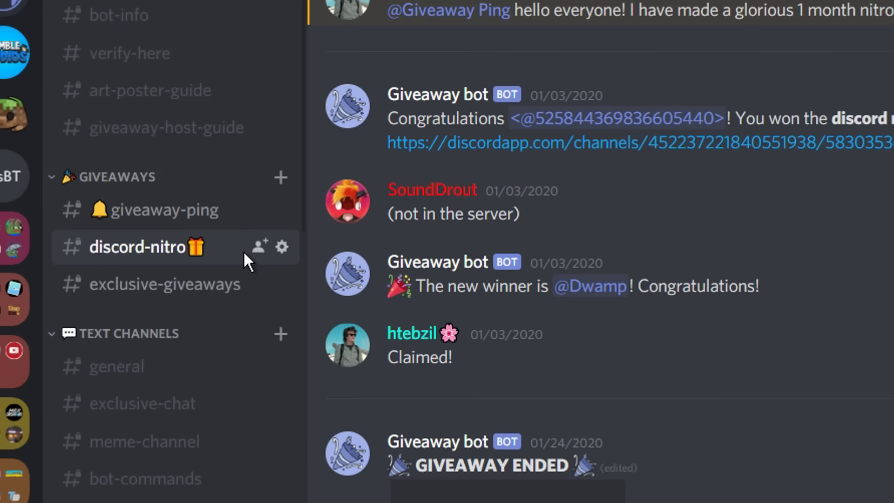
{"action": "left_click", "coordinate": [173, 361]}
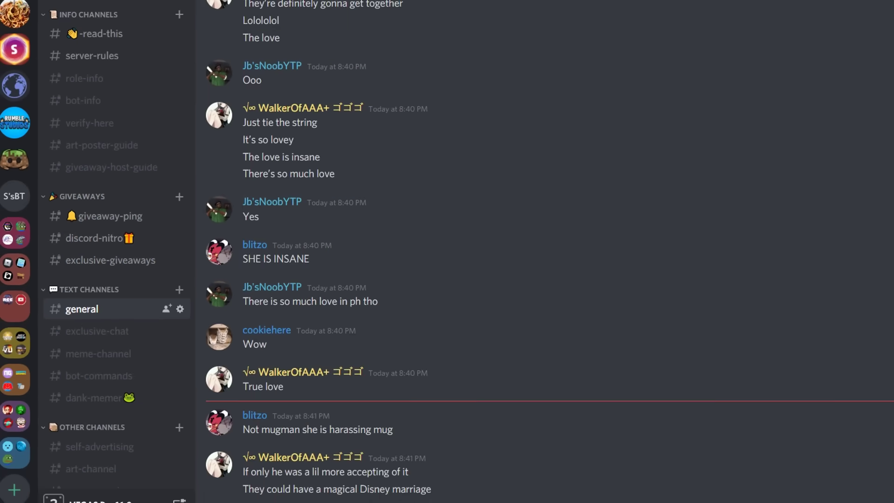
{"action": "left_click", "coordinate": [396, 0]}
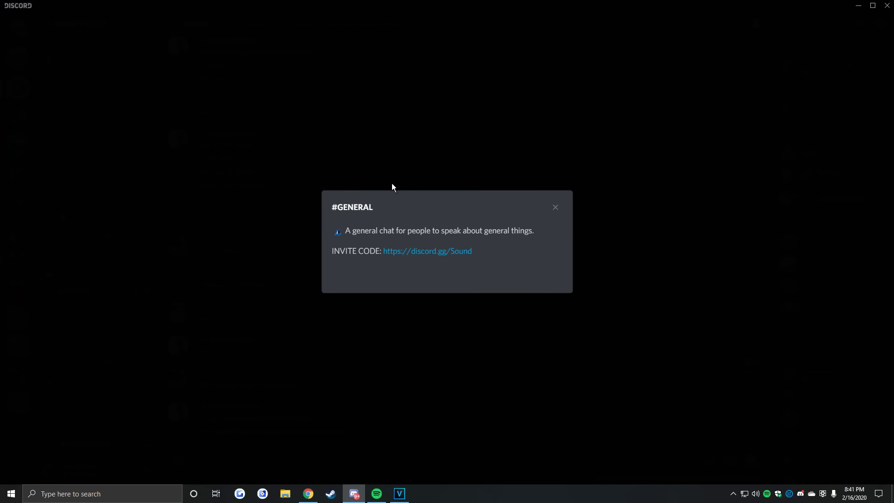
{"action": "left_click", "coordinate": [615, 279]}
- Check the exclusive-chat channel's overview settings, close them, and open the channel
{"action": "left_click", "coordinate": [144, 308]}
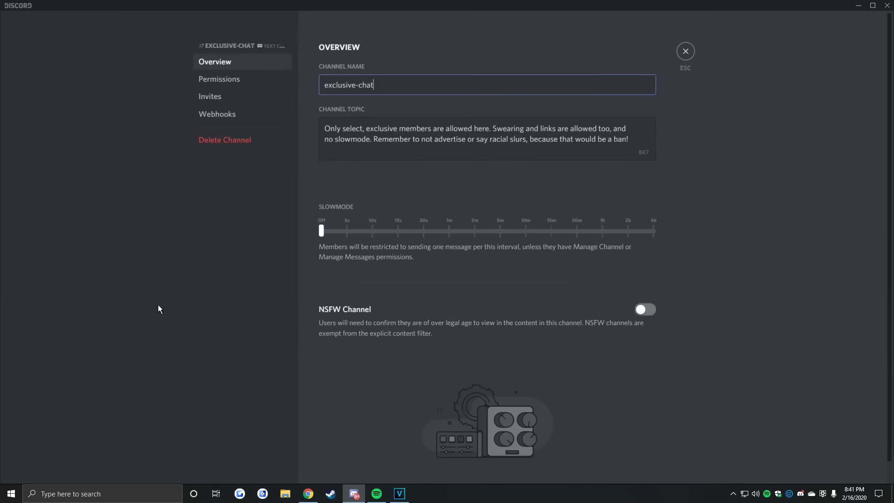
{"action": "left_click", "coordinate": [686, 51]}
{"action": "left_click", "coordinate": [93, 308]}
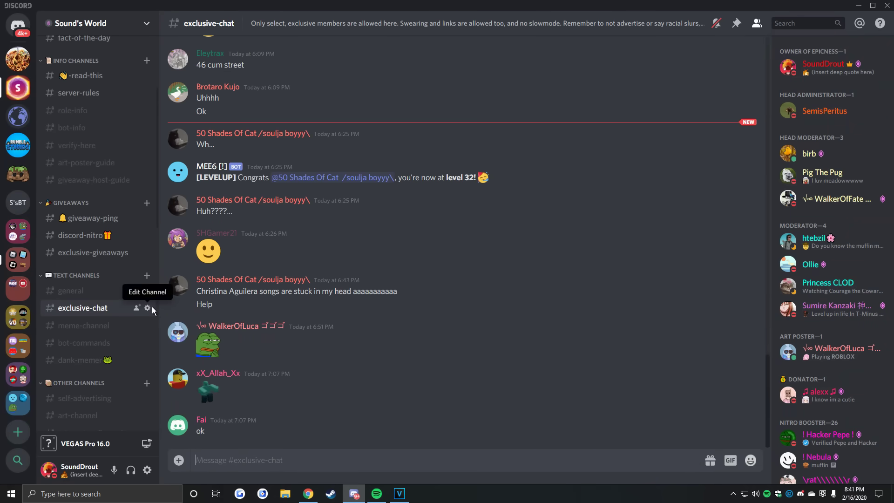
- View the full topic of the exclusive-chat channel, close it, and open the general channel
{"action": "left_click", "coordinate": [299, 31]}
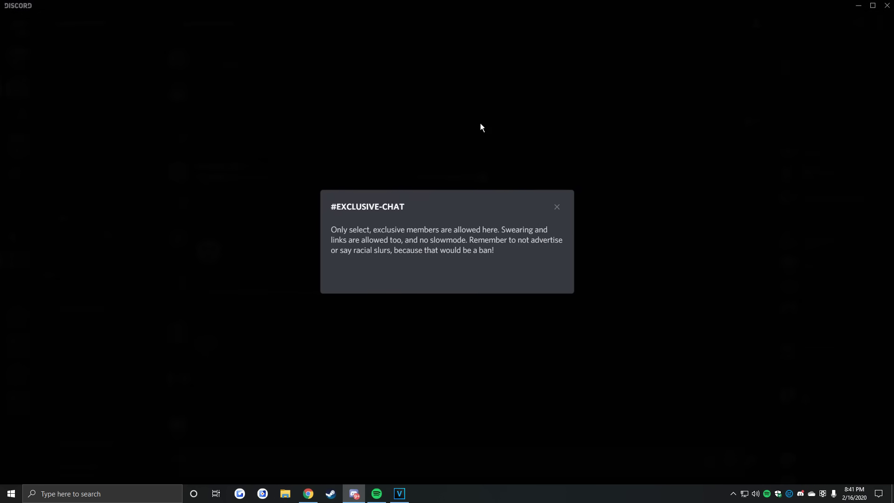
{"action": "left_click", "coordinate": [379, 306]}
{"action": "left_click", "coordinate": [93, 236]}
{"action": "left_click", "coordinate": [102, 292]}
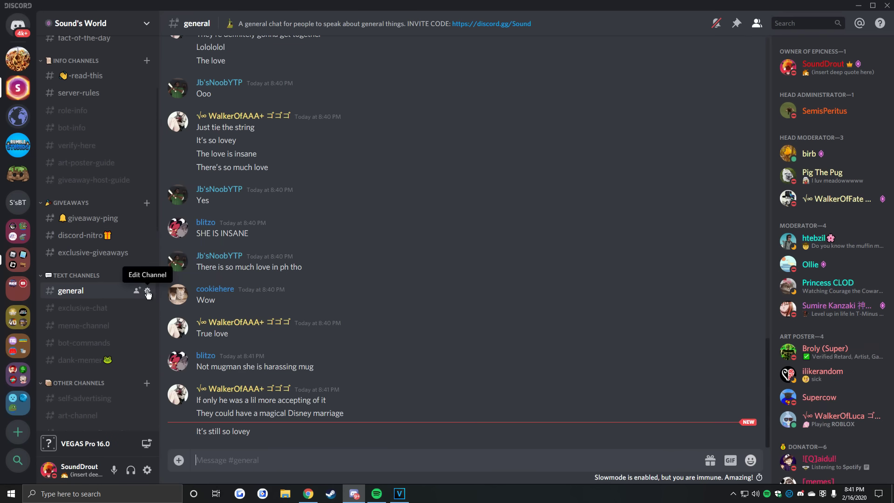
- Open the general channel's overview settings and highlight the animated parrotfast emoji code in its channel topic
{"action": "left_click", "coordinate": [147, 291]}
{"action": "left_click", "coordinate": [321, 126]}
{"action": "key", "text": "ctrl+a"}
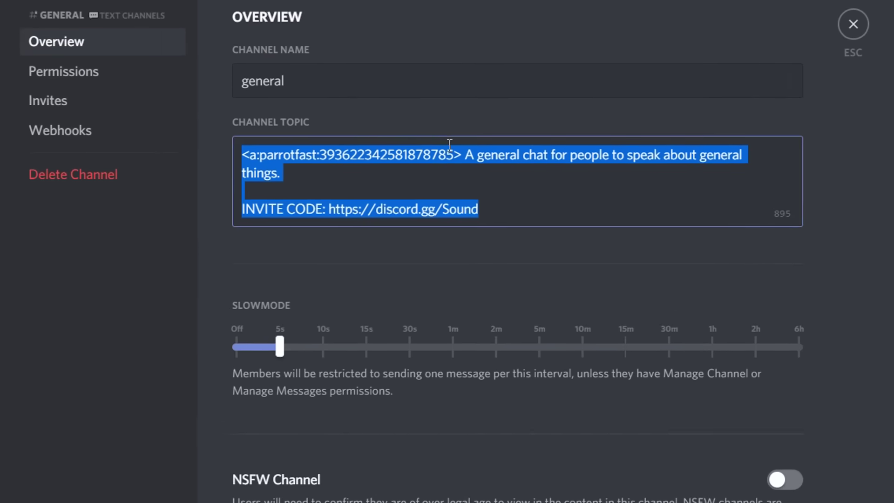
{"action": "left_click_drag", "start_coordinate": [323, 128], "coordinate": [460, 128]}
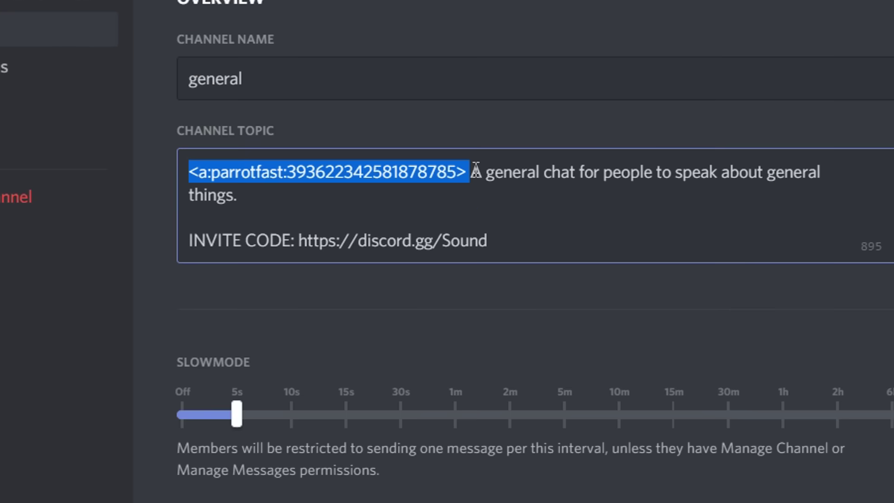
{"action": "left_click", "coordinate": [589, 194]}
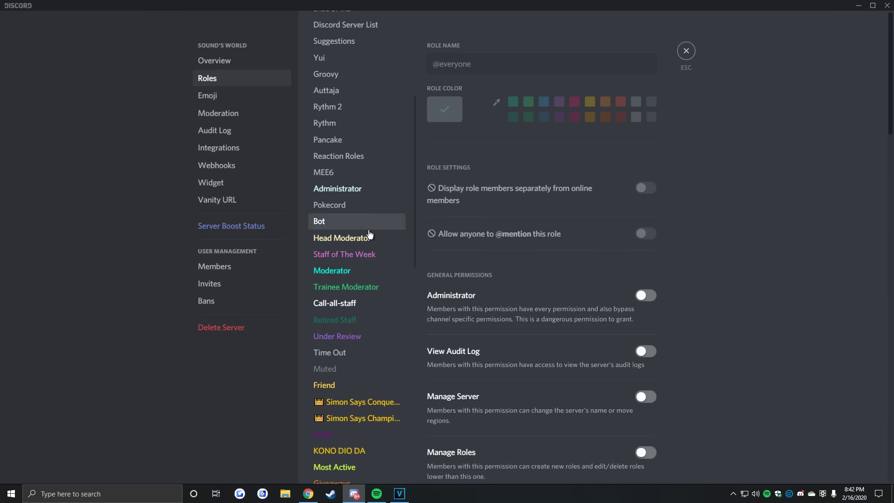
- Examine the crown emoji in the names of the Simon Says Conqueror and Simon Says Champion roles
{"action": "scroll", "coordinate": [373, 209], "scroll_direction": "down", "scroll_amount": 5}
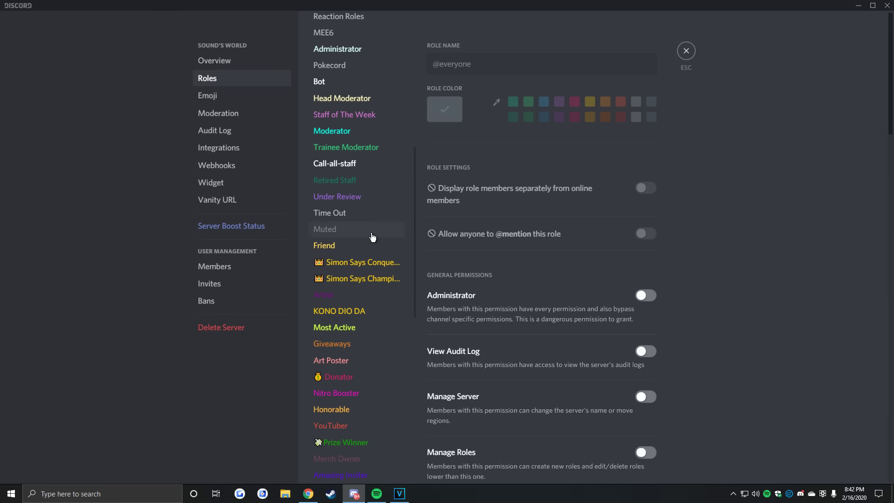
{"action": "left_click_drag", "start_coordinate": [433, 63], "coordinate": [442, 64]}
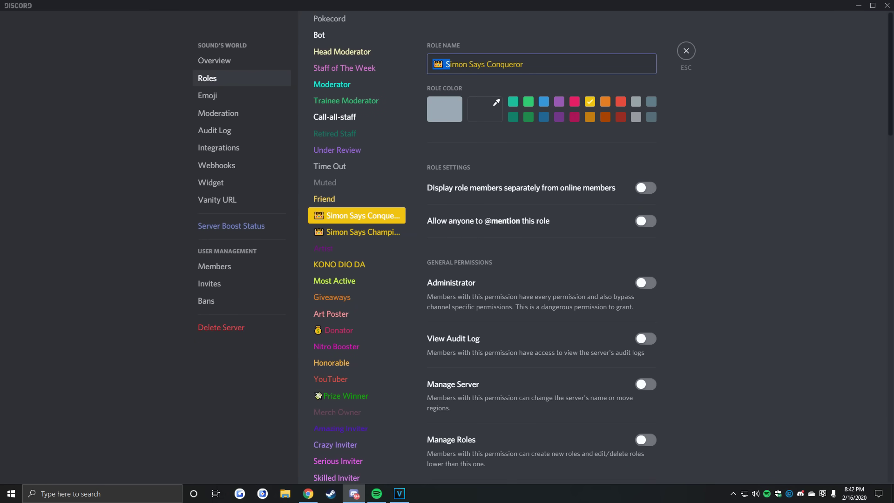
{"action": "key", "text": "alt+Tab"}
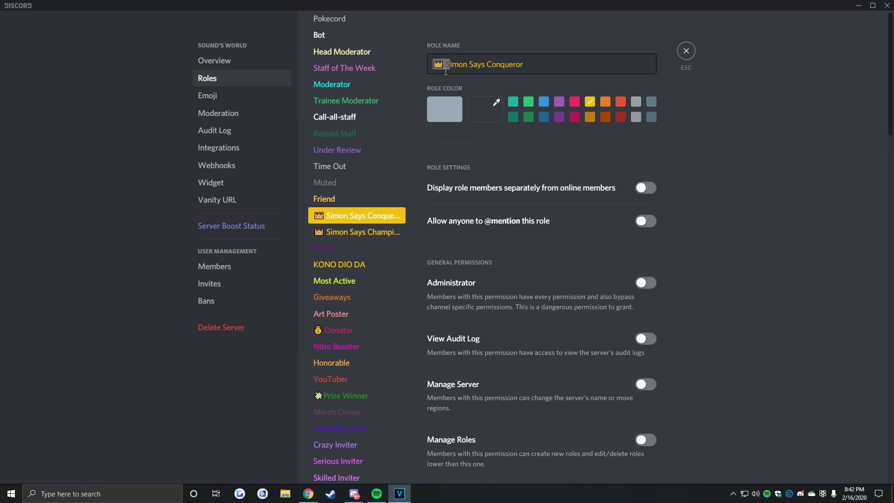
{"action": "key", "text": "alt+Tab"}
{"action": "left_click", "coordinate": [368, 231]}
{"action": "left_click_drag", "start_coordinate": [433, 64], "coordinate": [447, 63]}
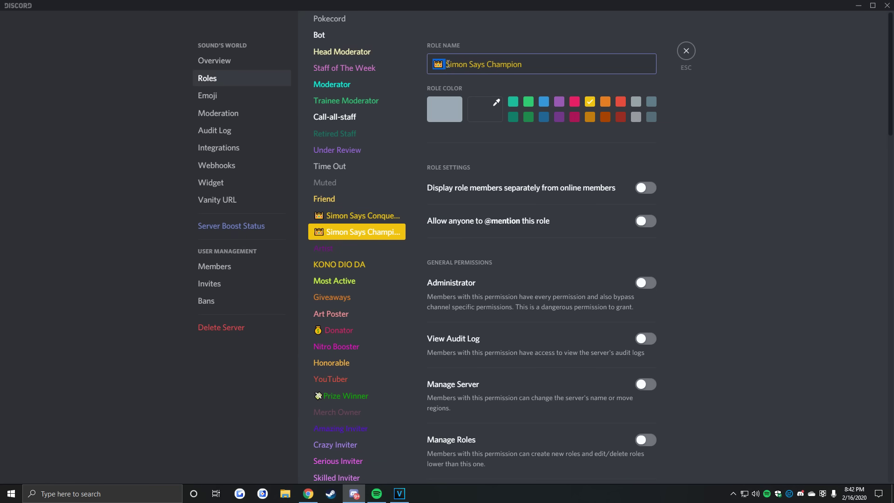
- Examine the emoji in the names of the Donator and Prize Winner roles
{"action": "scroll", "coordinate": [343, 240], "scroll_direction": "down", "scroll_amount": 3}
{"action": "left_click", "coordinate": [343, 236]}
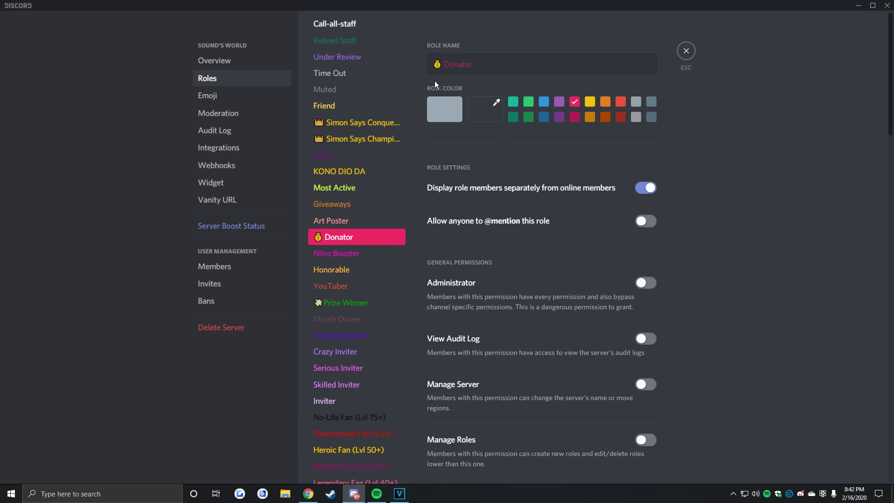
{"action": "left_click_drag", "start_coordinate": [432, 63], "coordinate": [441, 63]}
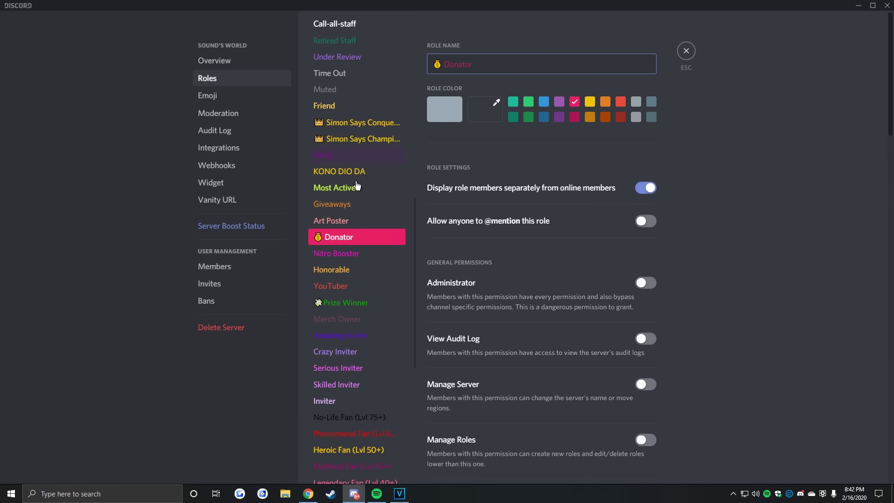
{"action": "left_click", "coordinate": [347, 303]}
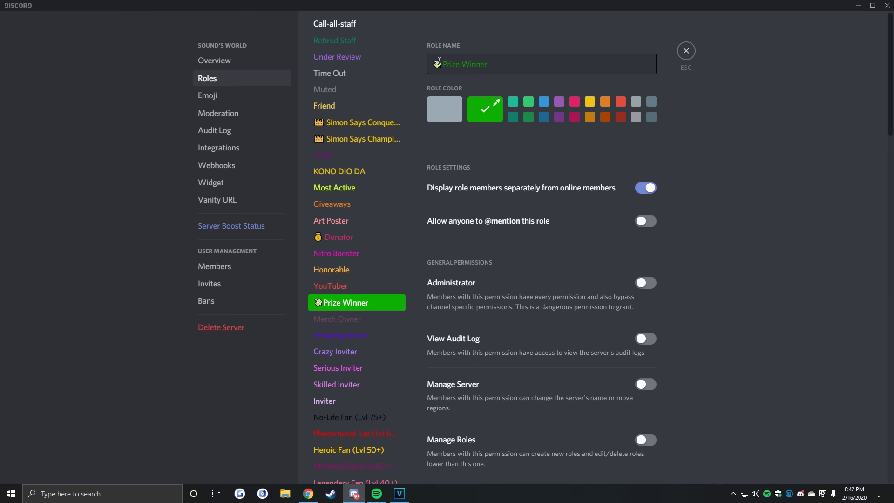
{"action": "left_click_drag", "start_coordinate": [439, 64], "coordinate": [442, 64]}
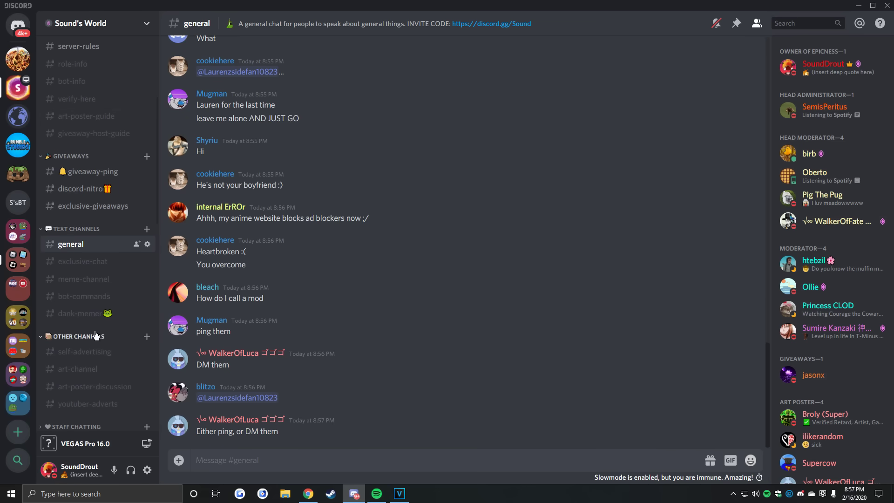
- Open the self-advertising channel and browse the server advertisements posted there
{"action": "left_click", "coordinate": [104, 353]}
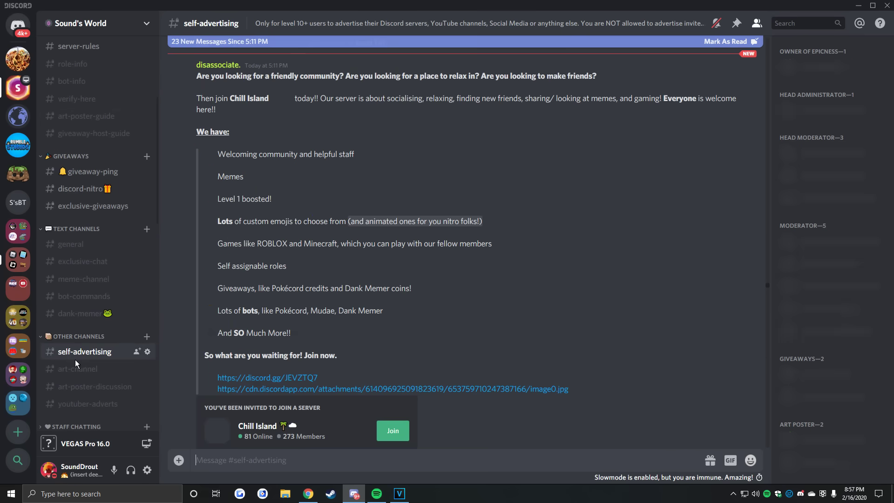
{"action": "scroll", "coordinate": [477, 168], "scroll_direction": "down", "scroll_amount": 20}
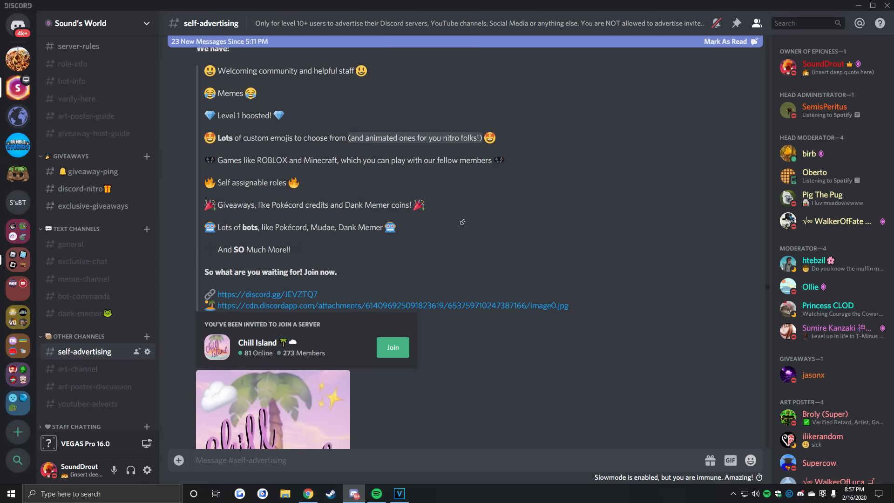
{"action": "scroll", "coordinate": [455, 262], "scroll_direction": "down", "scroll_amount": 20}
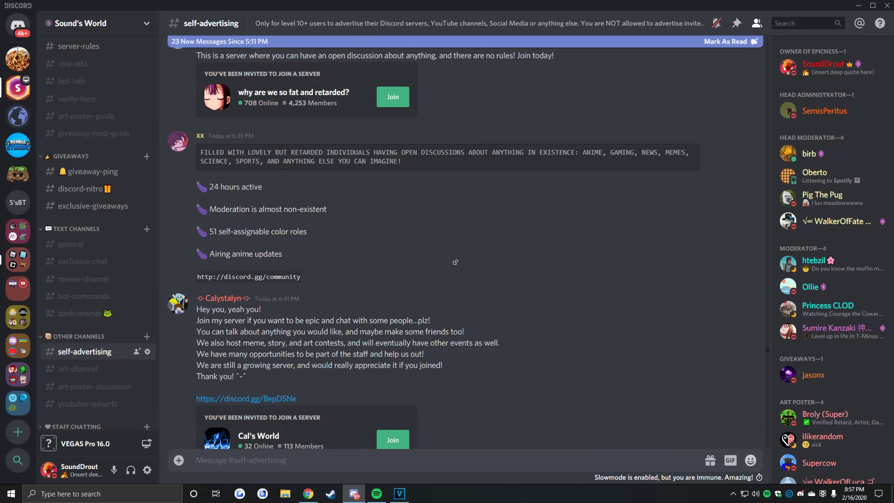
{"action": "scroll", "coordinate": [450, 274], "scroll_direction": "down", "scroll_amount": 10}
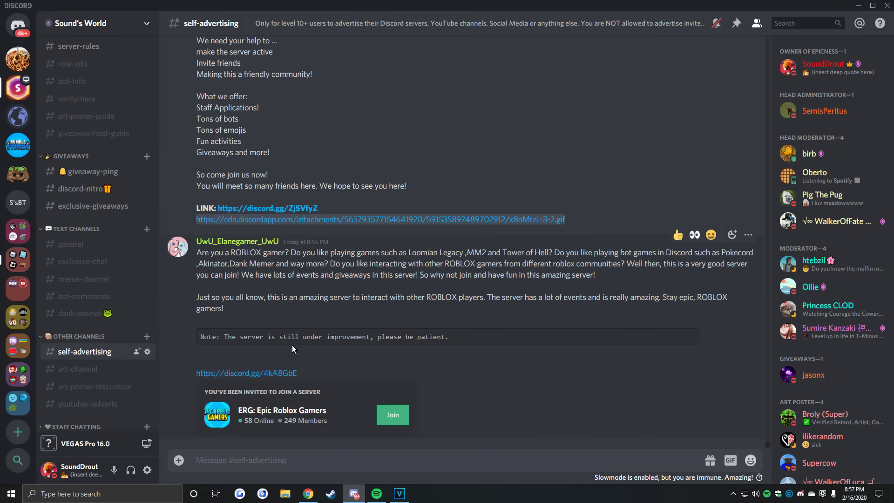
{"action": "scroll", "coordinate": [292, 345], "scroll_direction": "up", "scroll_amount": 10}
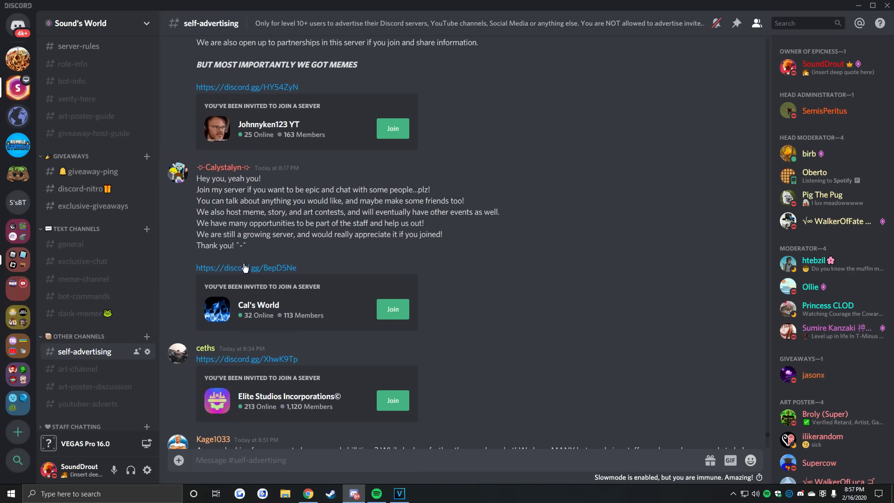
- Highlight the text of two members' server advertisements in the self-advertising channel as examples, then clear the selection
{"action": "left_click_drag", "start_coordinate": [198, 180], "coordinate": [417, 210]}
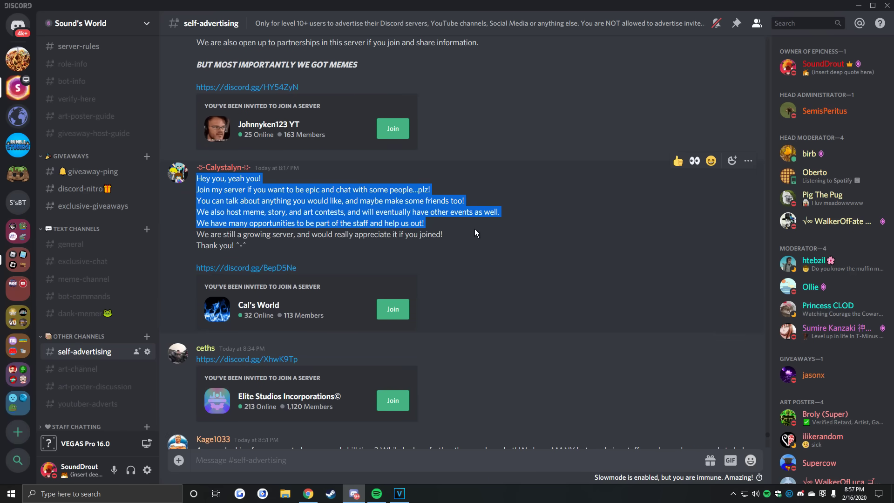
{"action": "left_click", "coordinate": [481, 234]}
{"action": "scroll", "coordinate": [371, 244], "scroll_direction": "up", "scroll_amount": 5}
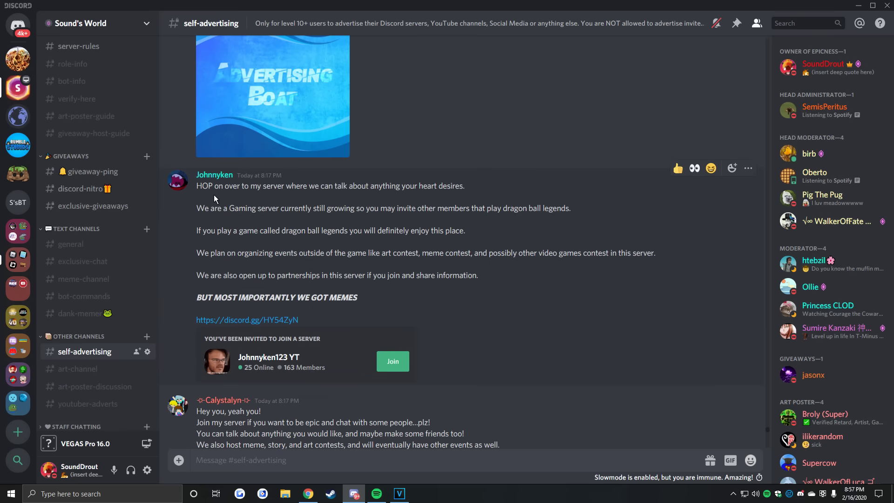
{"action": "scroll", "coordinate": [214, 197], "scroll_direction": "up", "scroll_amount": 1}
{"action": "left_click_drag", "start_coordinate": [195, 232], "coordinate": [461, 332]}
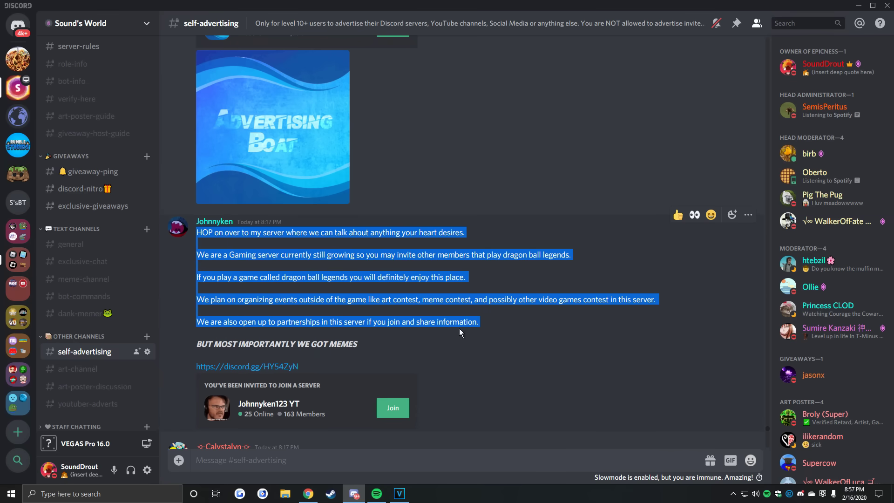
{"action": "left_click", "coordinate": [508, 329]}
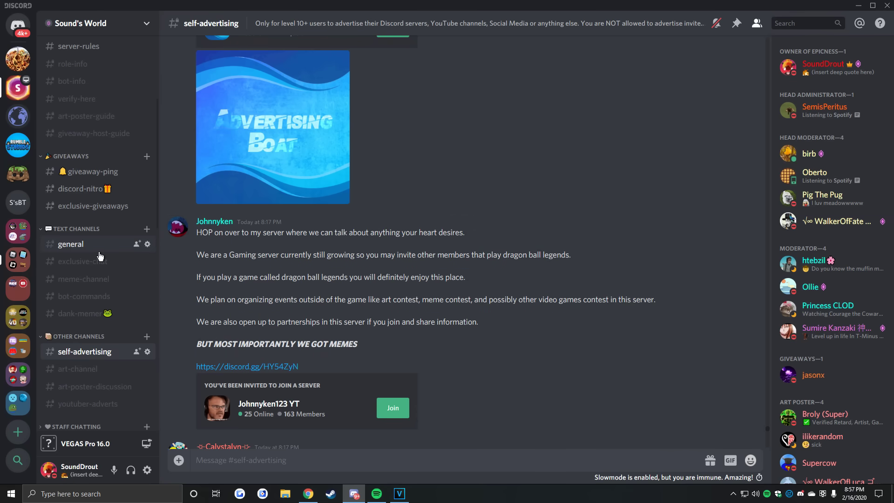
- Open the general channel, view the server owner's profile connections, and open the linked Twitter account
{"action": "left_click", "coordinate": [71, 244]}
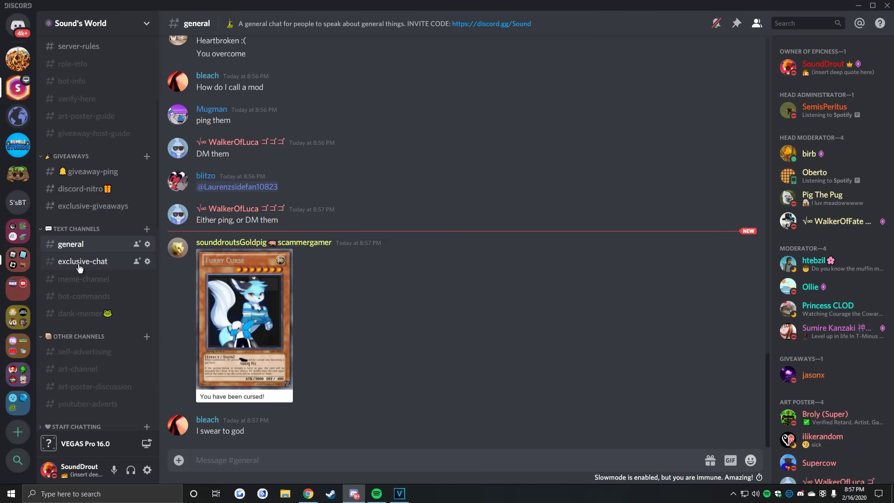
{"action": "scroll", "coordinate": [80, 267], "scroll_direction": "down", "scroll_amount": 2}
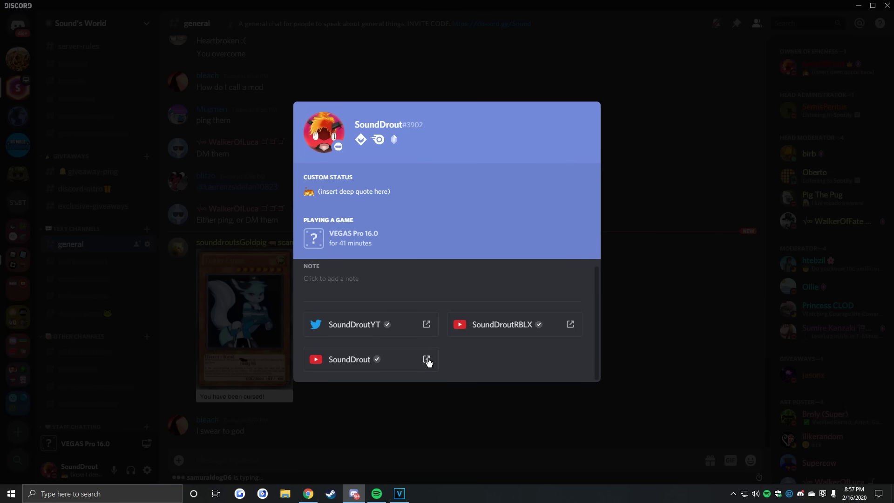
{"action": "left_click", "coordinate": [426, 324]}
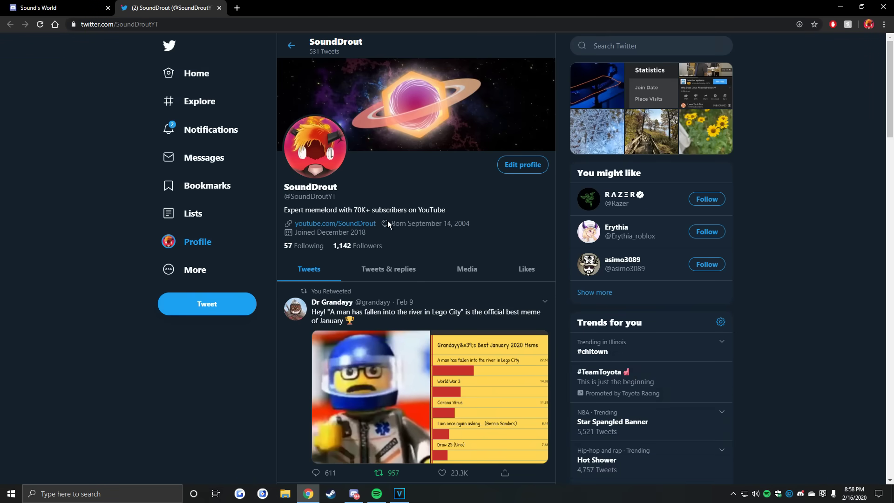
- Open the YouTube channel linked on the Twitter profile and highlight the Discord server link in its description
{"action": "left_click", "coordinate": [363, 224]}
{"action": "scroll", "coordinate": [442, 264], "scroll_direction": "down", "scroll_amount": 1}
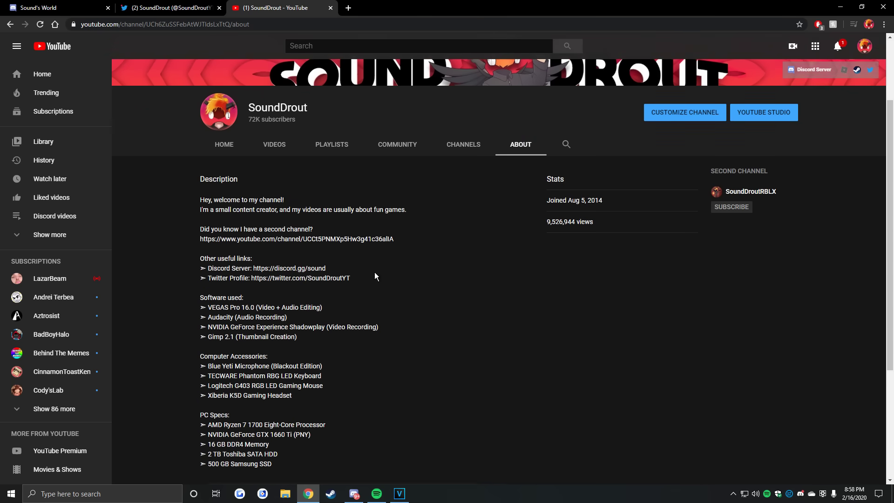
{"action": "scroll", "coordinate": [376, 276], "scroll_direction": "down", "scroll_amount": 1}
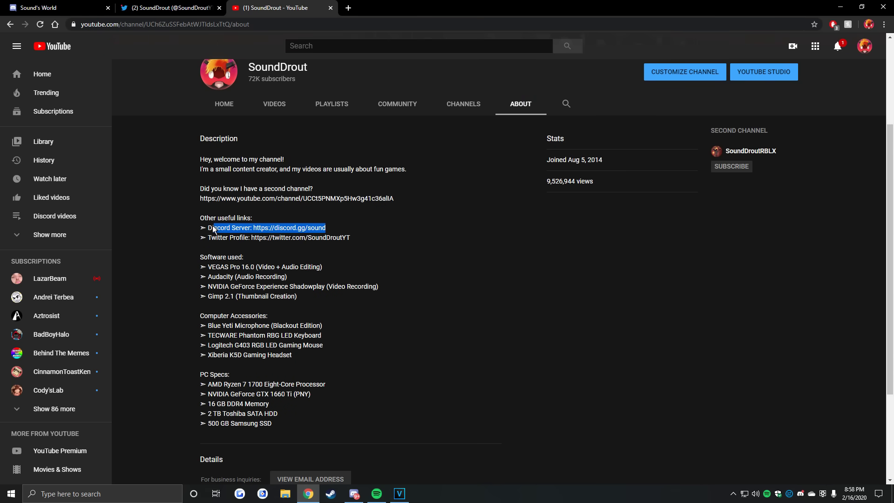
{"action": "left_click", "coordinate": [379, 237]}
- Go to disboard.org in the browser and look through its home page of server categories and recently bumped servers
{"action": "left_click", "coordinate": [238, 21]}
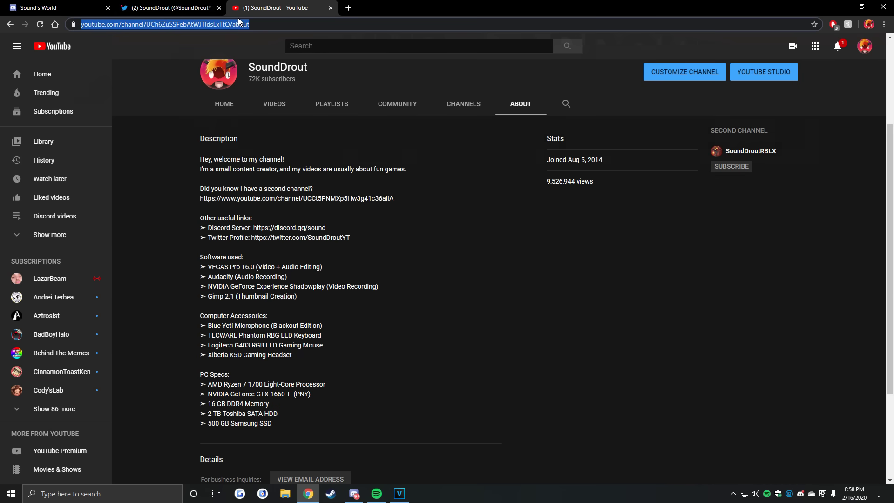
{"action": "type", "text": "disboard"}
{"action": "key", "text": "Return"}
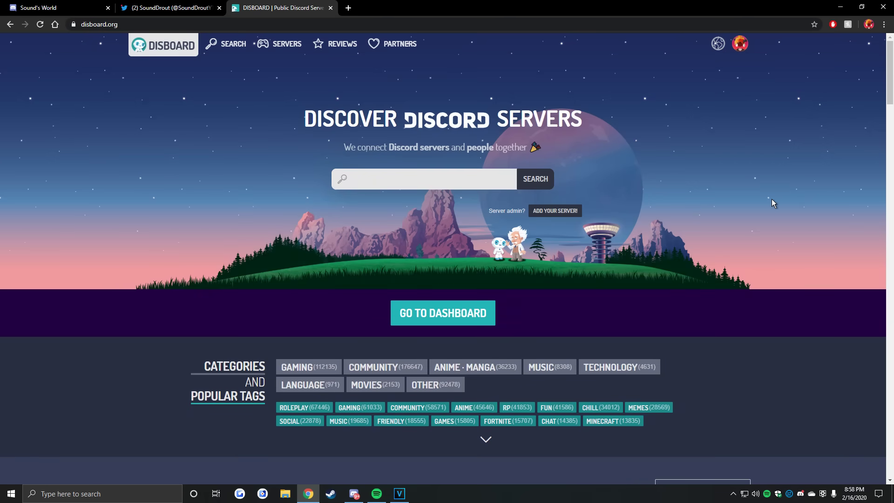
{"action": "middle_click", "coordinate": [798, 114]}
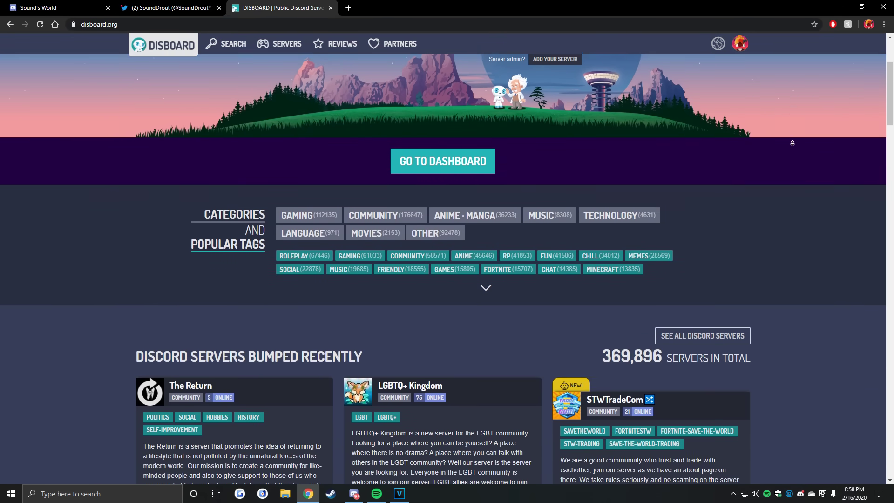
{"action": "left_click", "coordinate": [793, 148]}
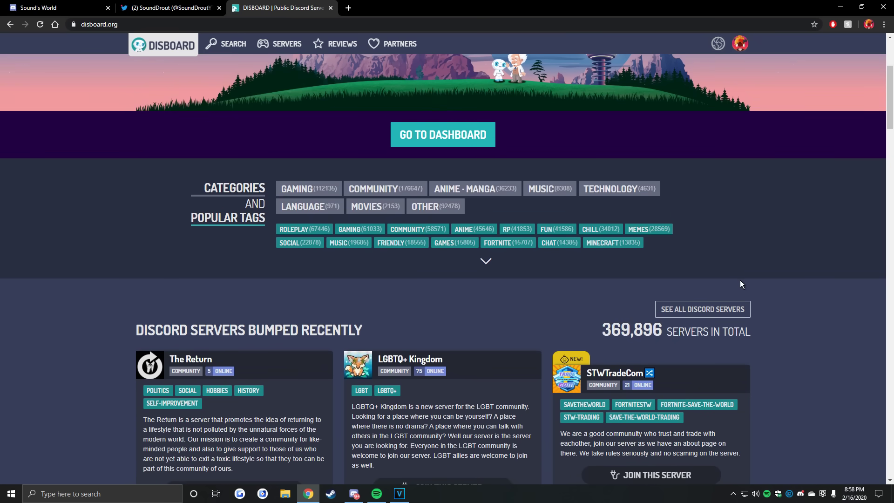
{"action": "scroll", "coordinate": [740, 284], "scroll_direction": "up", "scroll_amount": 4}
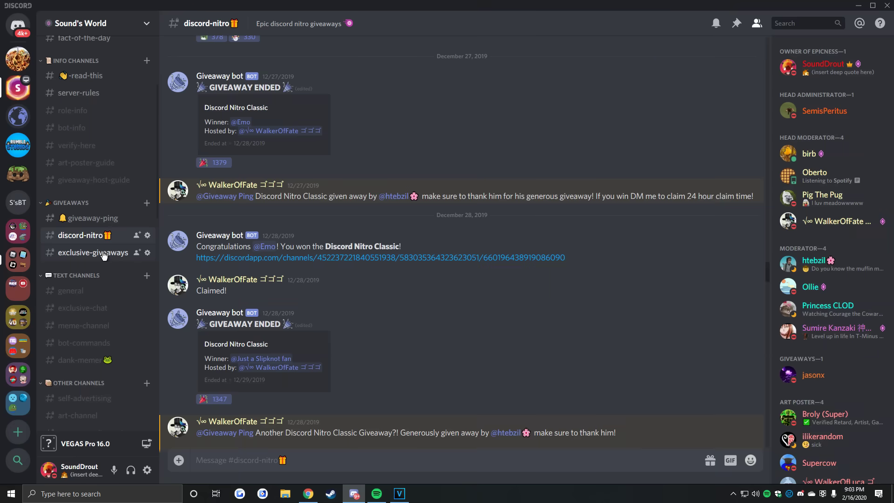
- Switch to Discord and compare the giveaway posts in the exclusive-giveaways and discord-nitro channels
{"action": "left_click", "coordinate": [103, 254]}
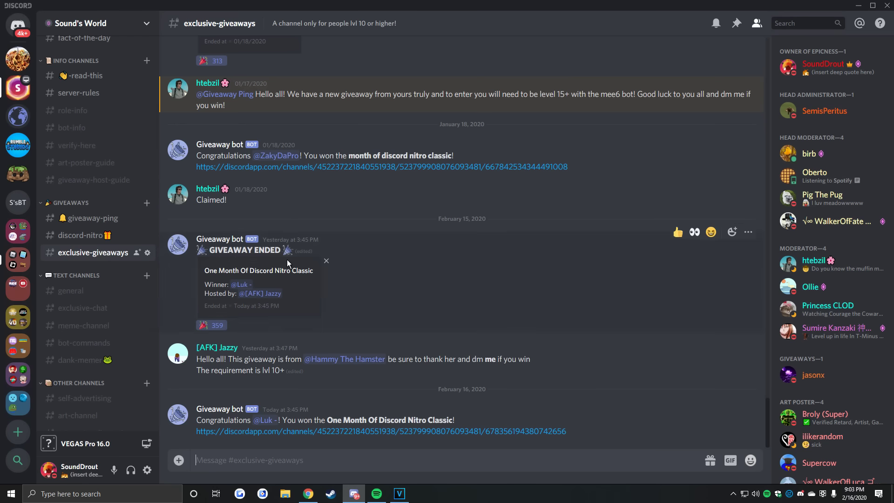
{"action": "left_click", "coordinate": [112, 236]}
{"action": "scroll", "coordinate": [373, 239], "scroll_direction": "down", "scroll_amount": 15}
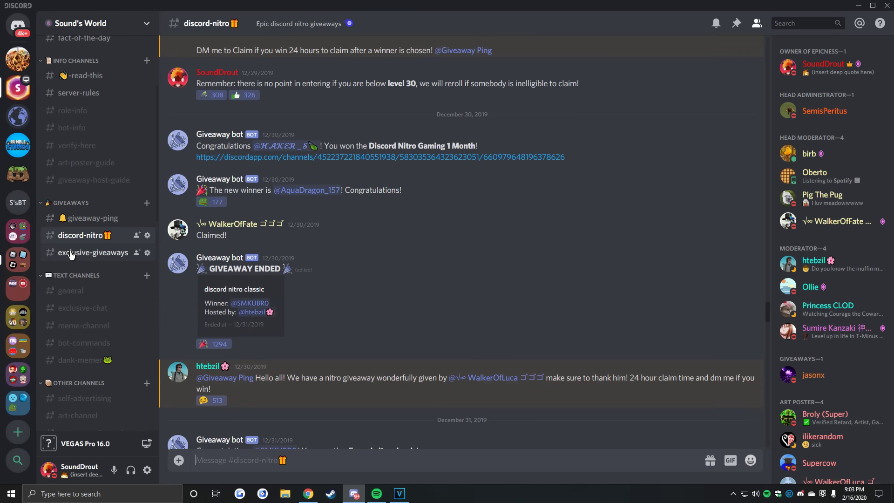
{"action": "left_click", "coordinate": [93, 255]}
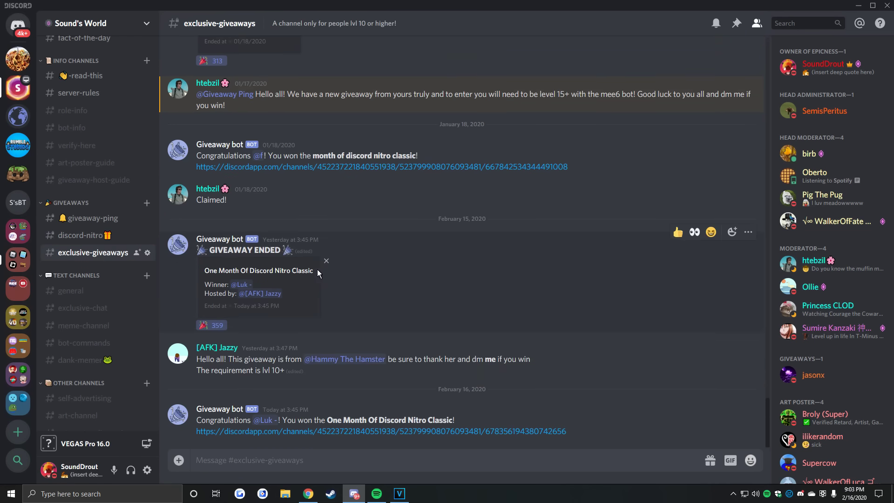
- Look back through the older giveaway posts in the exclusive-giveaways channel to the December 2019 entries
{"action": "scroll", "coordinate": [330, 270], "scroll_direction": "up", "scroll_amount": 10}
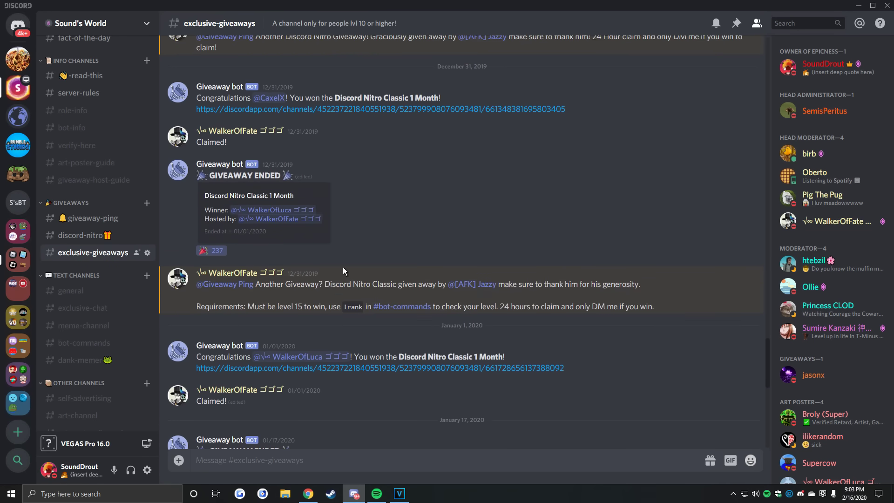
{"action": "scroll", "coordinate": [343, 271], "scroll_direction": "up", "scroll_amount": 6}
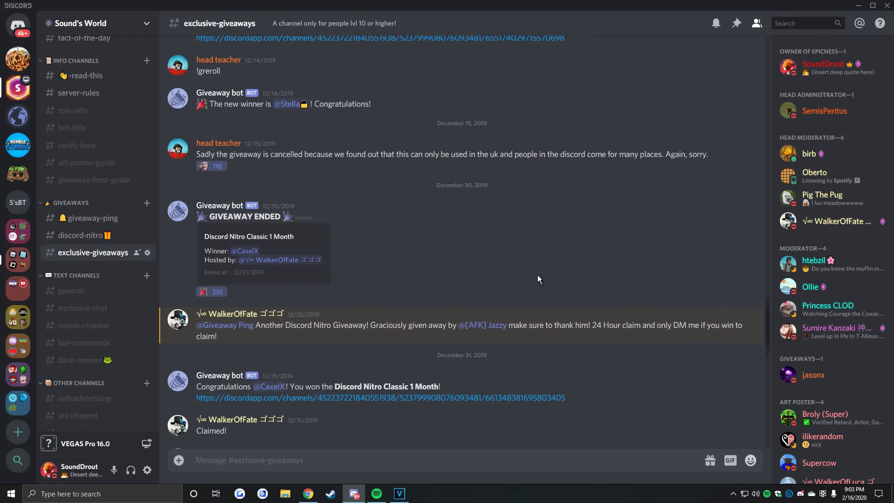
{"action": "scroll", "coordinate": [538, 275], "scroll_direction": "up", "scroll_amount": 4}
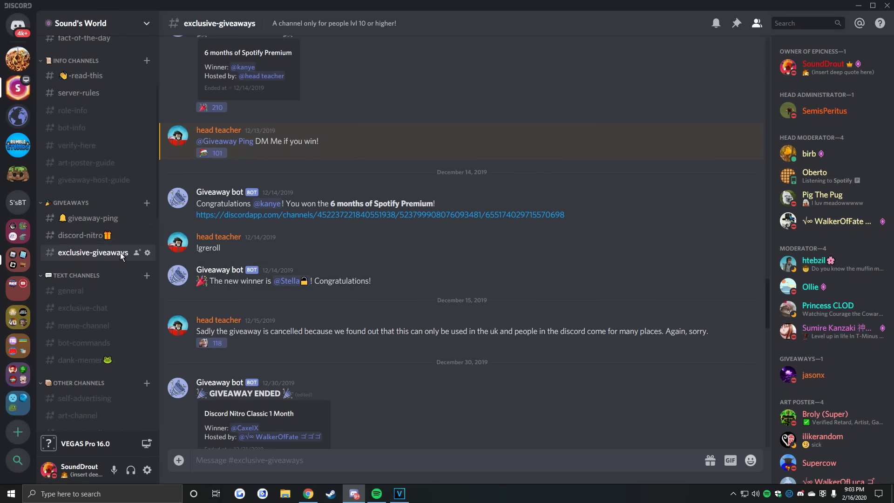
- Open the Invites page in the Sound's World server settings and look through the active invite links
{"action": "left_click", "coordinate": [119, 27]}
{"action": "left_click", "coordinate": [113, 91]}
{"action": "left_click", "coordinate": [251, 286]}
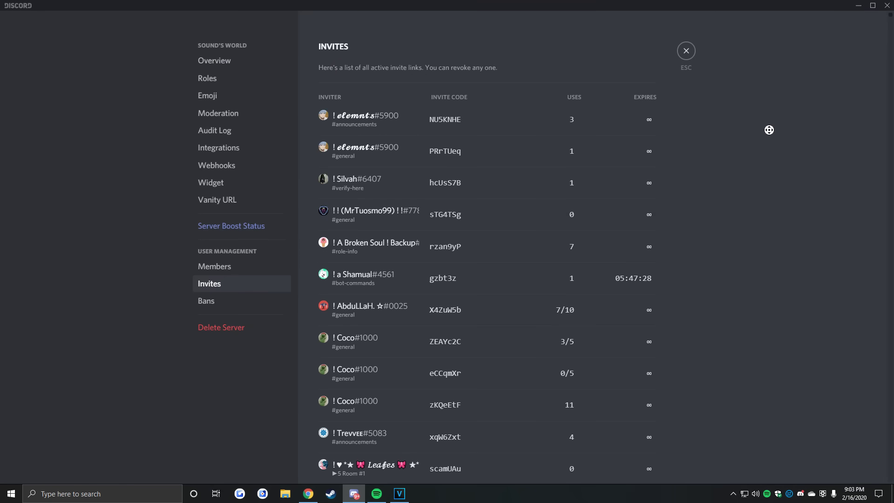
{"action": "scroll", "coordinate": [769, 139], "scroll_direction": "down", "scroll_amount": 10}
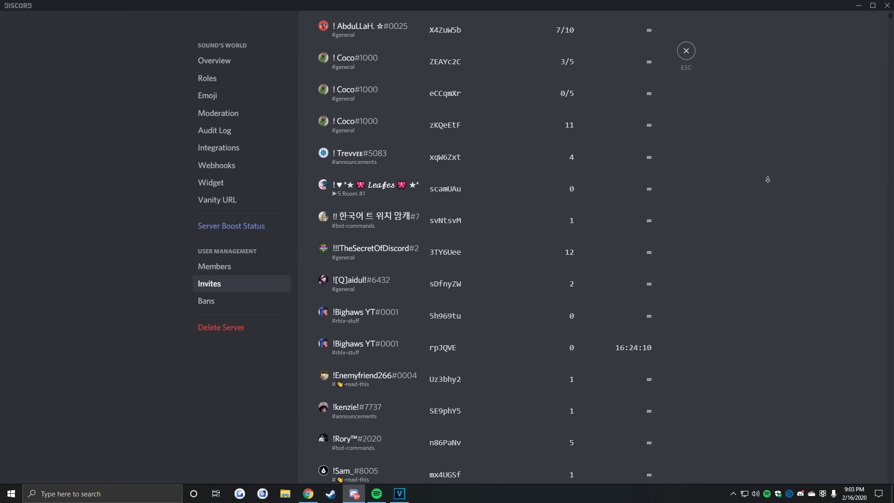
{"action": "scroll", "coordinate": [768, 178], "scroll_direction": "down", "scroll_amount": 20}
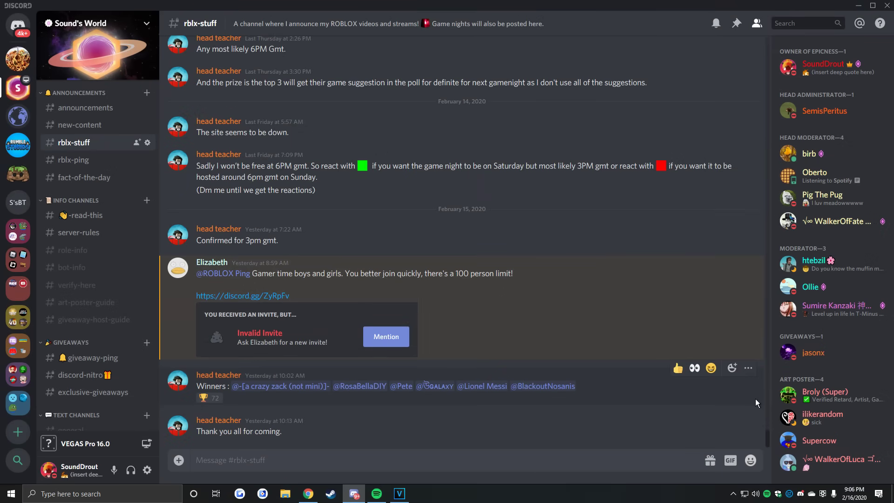
- Review the recent game night posts in the rblx-stuff channel and highlight the ROBLOX Ping message about the 100 person limit
{"action": "scroll", "coordinate": [753, 398], "scroll_direction": "up", "scroll_amount": 8}
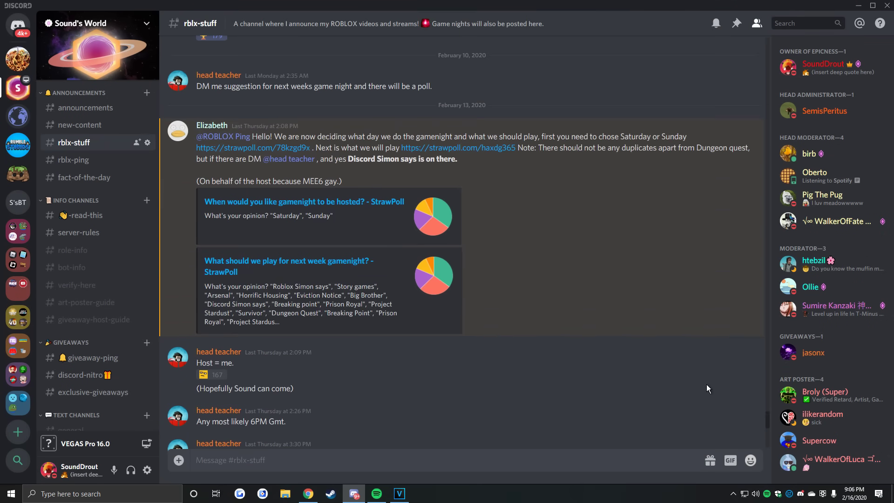
{"action": "scroll", "coordinate": [706, 385], "scroll_direction": "up", "scroll_amount": 4}
{"action": "scroll", "coordinate": [706, 384], "scroll_direction": "down", "scroll_amount": 12}
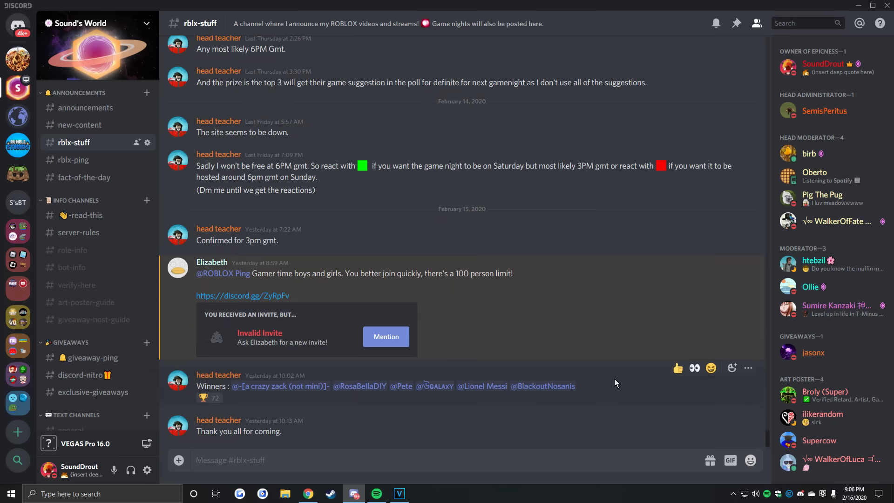
{"action": "left_click_drag", "start_coordinate": [255, 278], "coordinate": [501, 274]}
{"action": "left_click", "coordinate": [498, 300]}
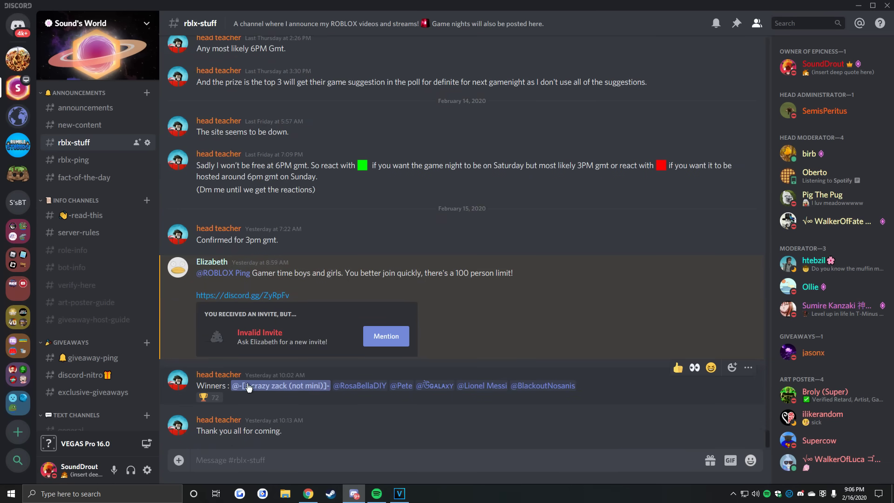
- Look back through the rblx-stuff channel at the game night polls and the February 9 game night announcement
{"action": "scroll", "coordinate": [255, 363], "scroll_direction": "up", "scroll_amount": 4}
{"action": "scroll", "coordinate": [318, 350], "scroll_direction": "up", "scroll_amount": 6}
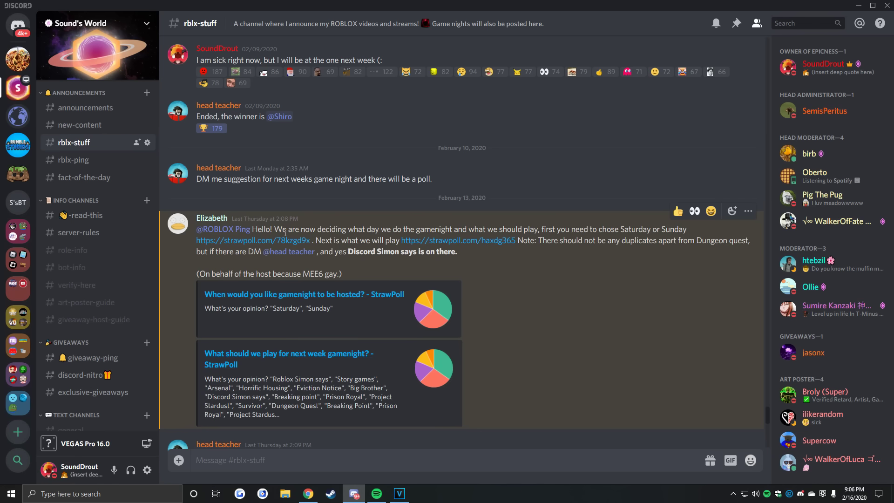
{"action": "scroll", "coordinate": [544, 269], "scroll_direction": "up", "scroll_amount": 8}
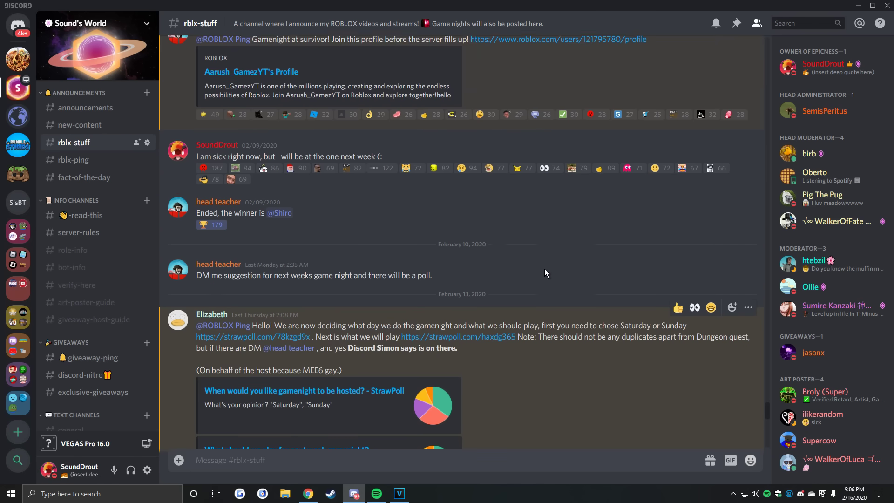
{"action": "scroll", "coordinate": [531, 284], "scroll_direction": "down", "scroll_amount": 2}
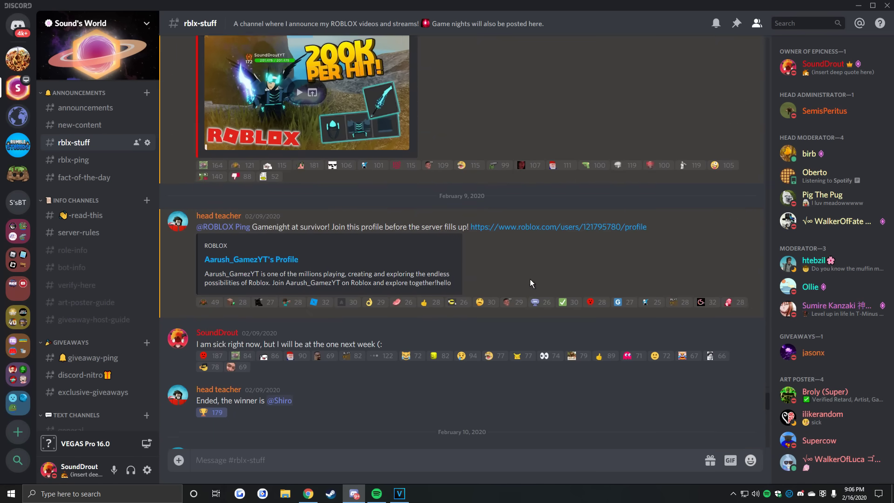